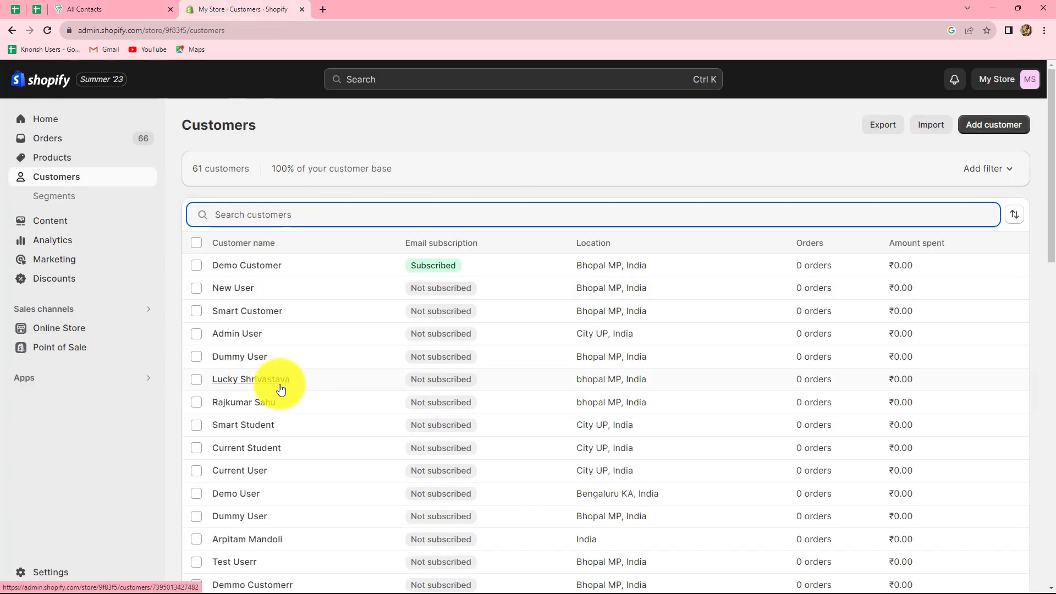
Open a new Chrome tab and load the Pabbly Connect site at pabbly.com/connect.
click(323, 9)
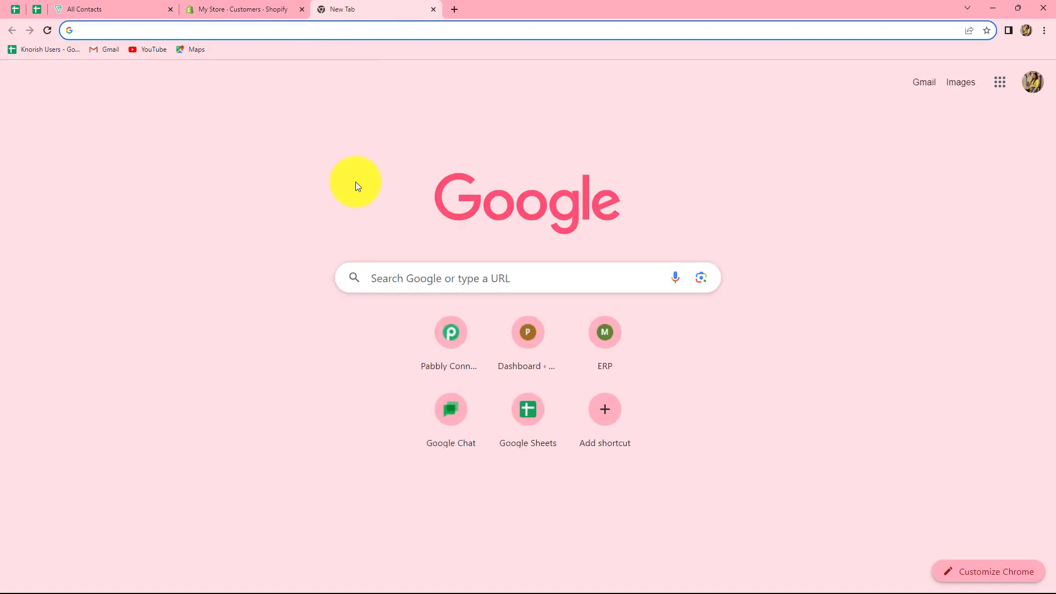
text(pa)
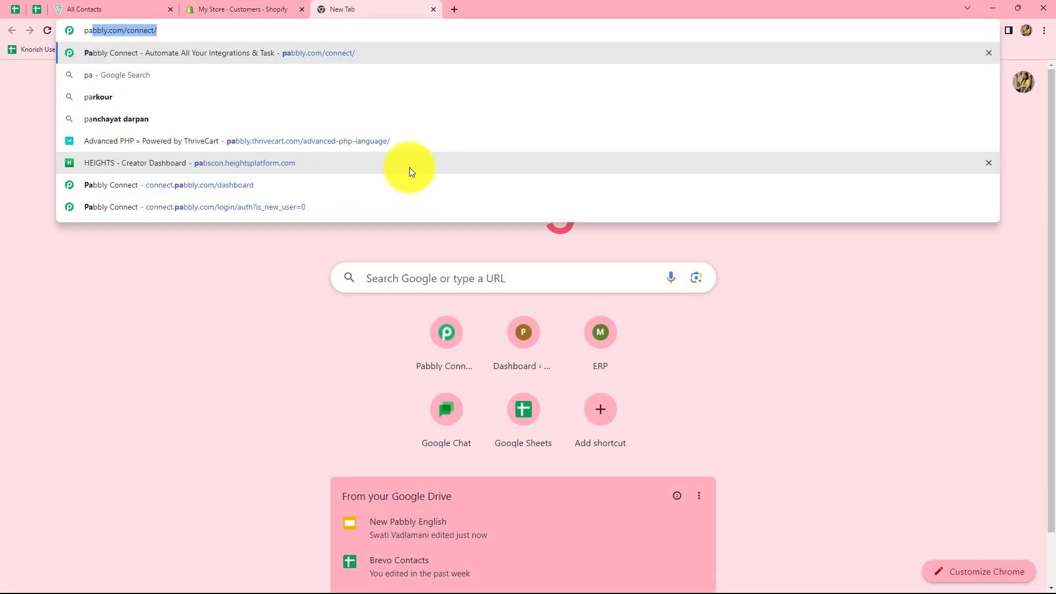
key(Return)
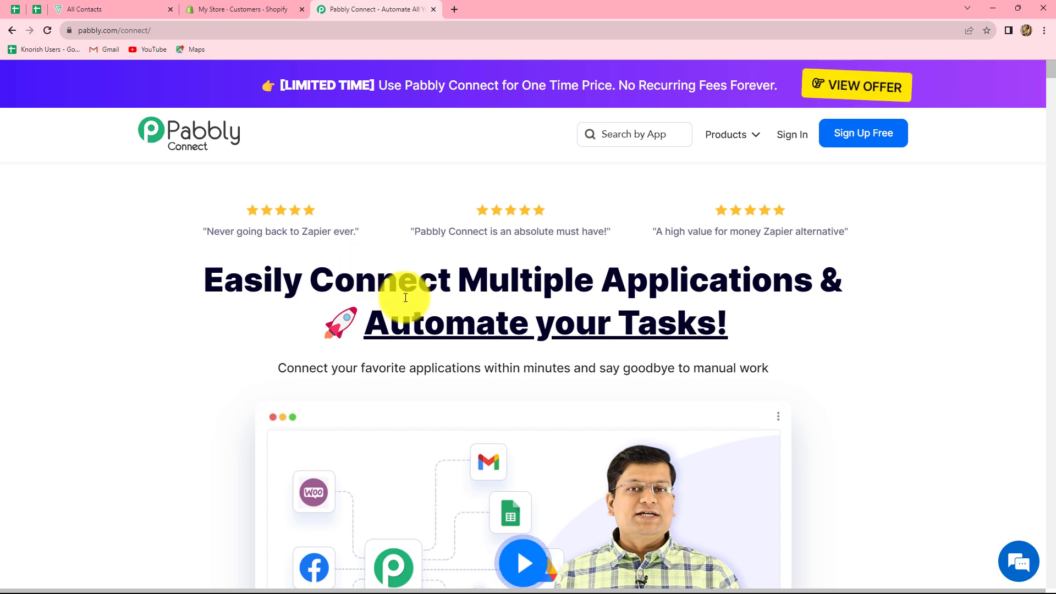
Sign in to Pabbly Accounts and launch Pabbly Connect from the All Apps list.
click(792, 139)
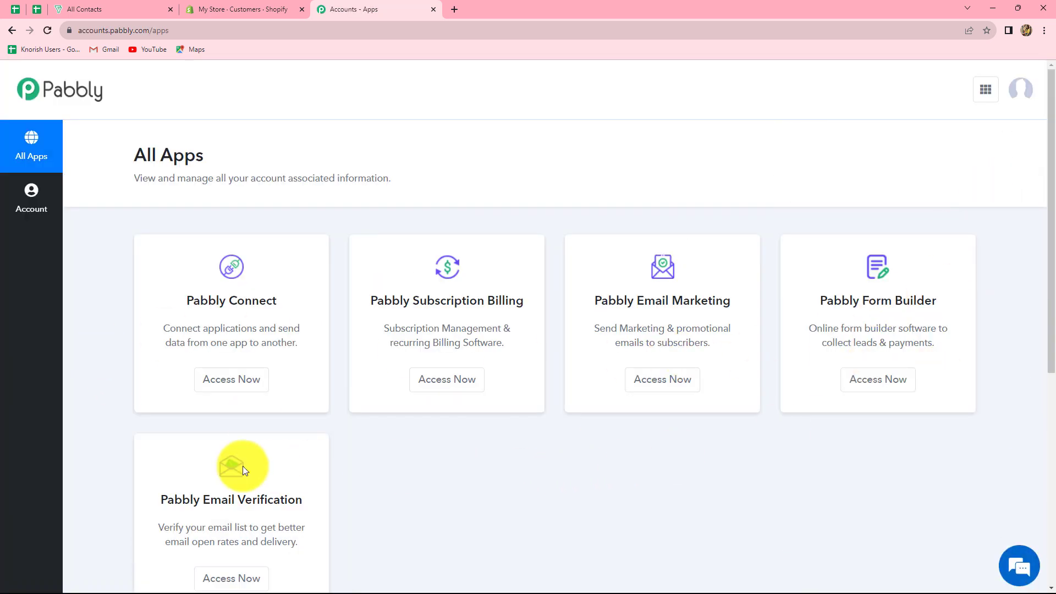
scroll(481, 478, down, 1)
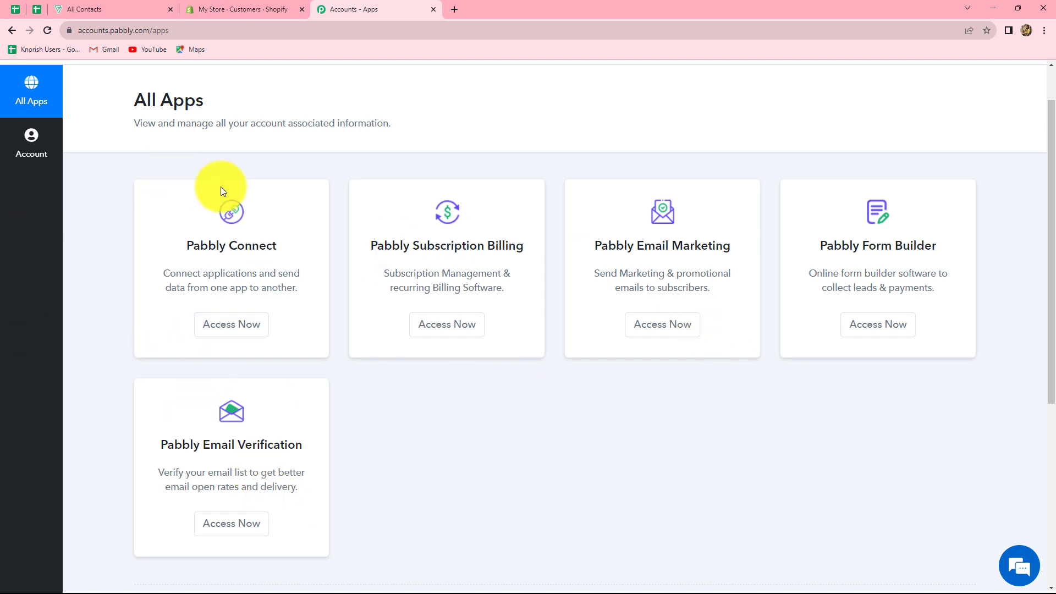
click(230, 330)
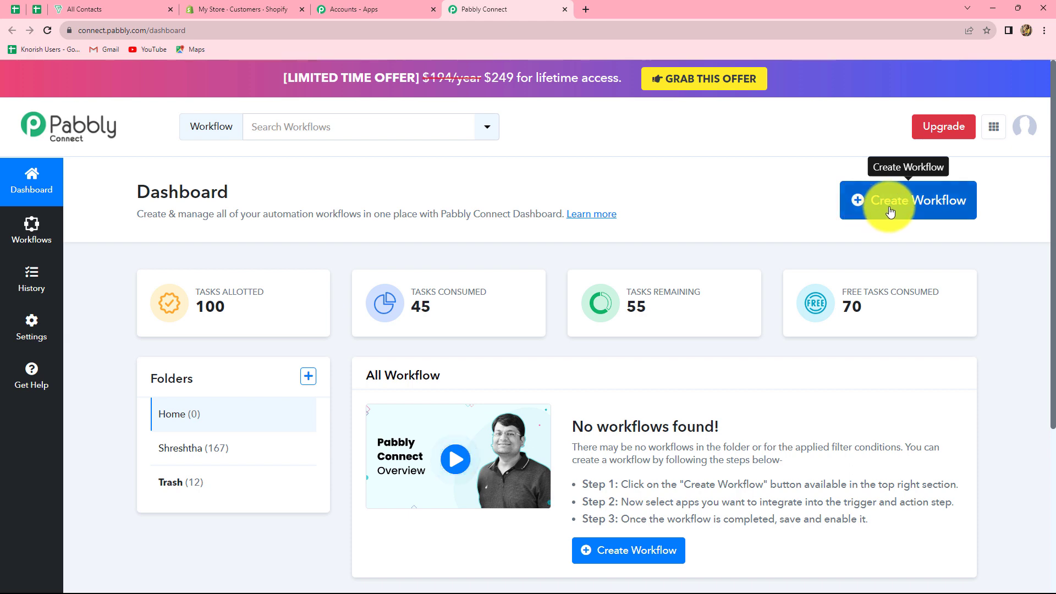
Create a workflow named 'Create Zoho Bigin Contacts for Shopify Customers'.
click(890, 212)
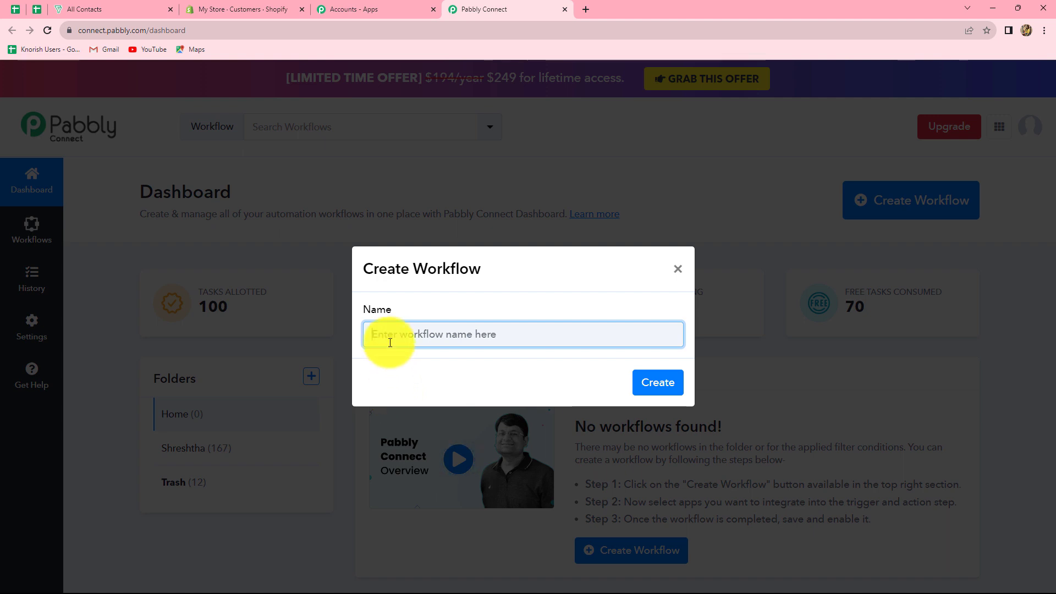
text(Create Zoho Bigin Contacts for Shopify Customers)
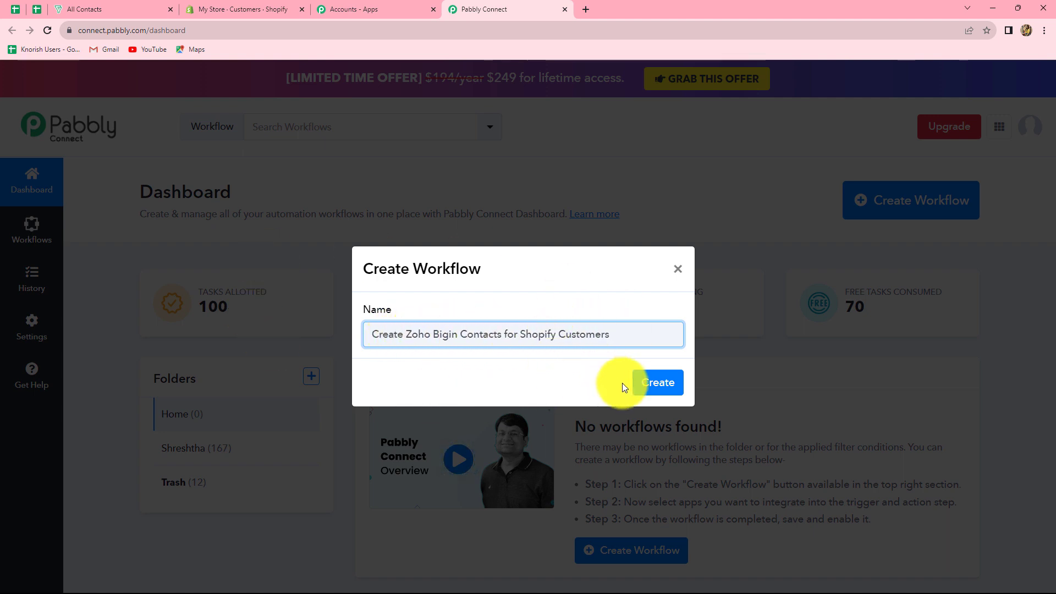
click(657, 383)
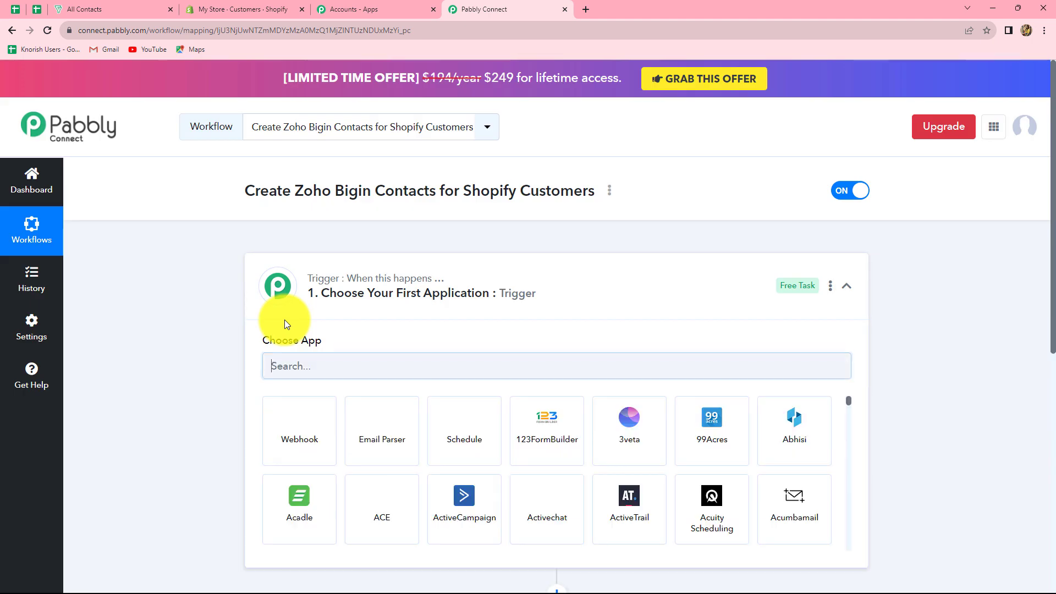
scroll(285, 319, down, 3)
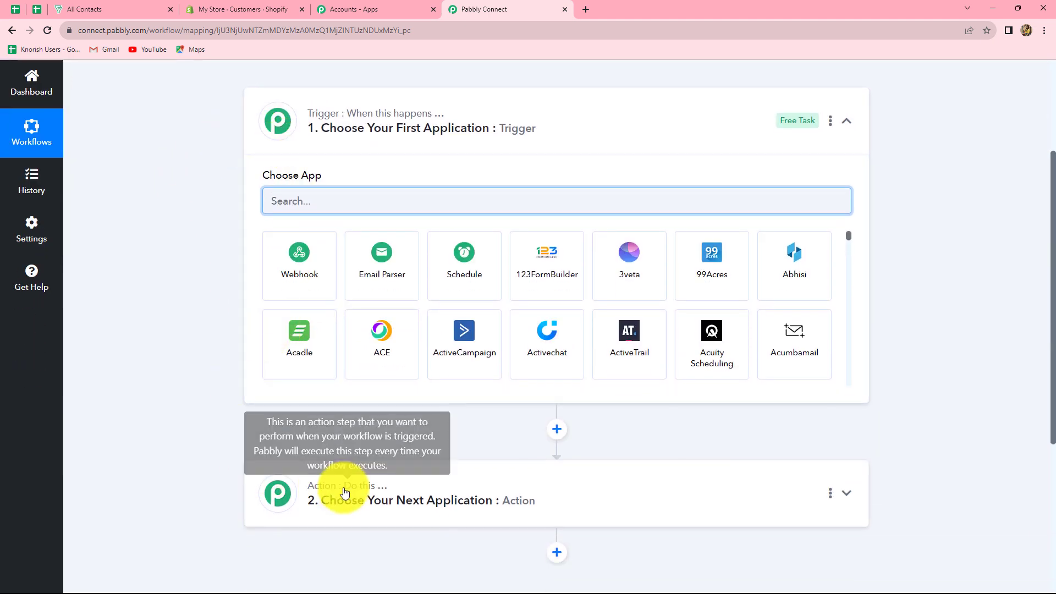
mouse_move(333, 123)
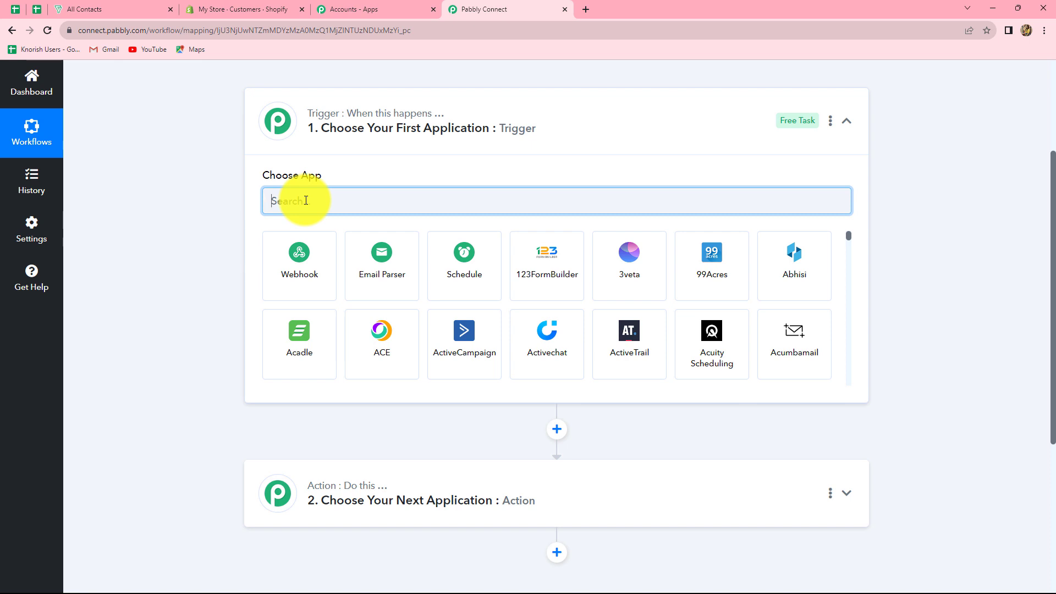
Set the trigger app to Shopify with New Customer as the trigger event.
text(h)
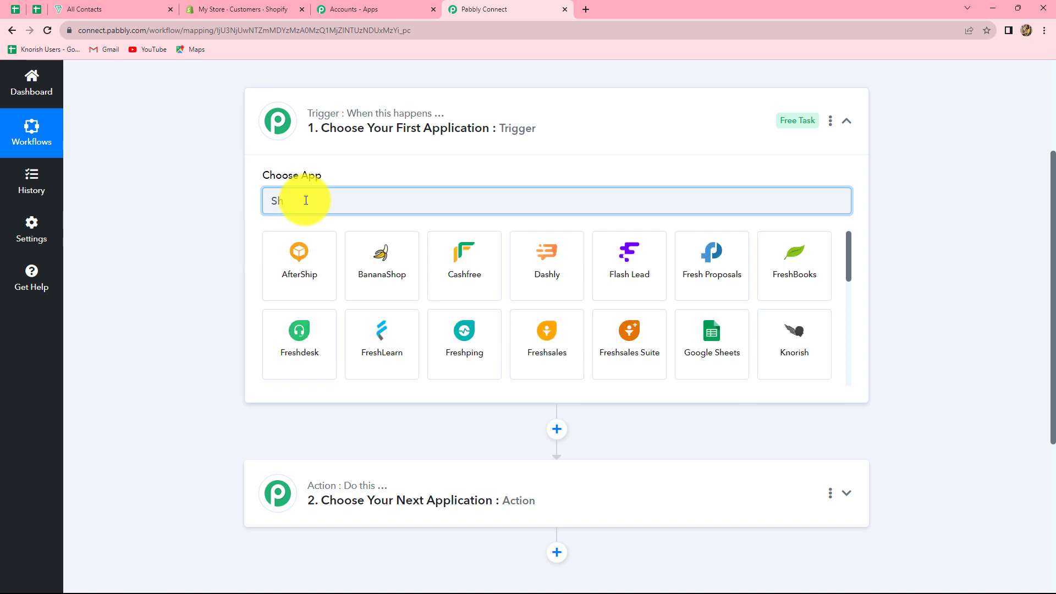
text(op)
click(611, 276)
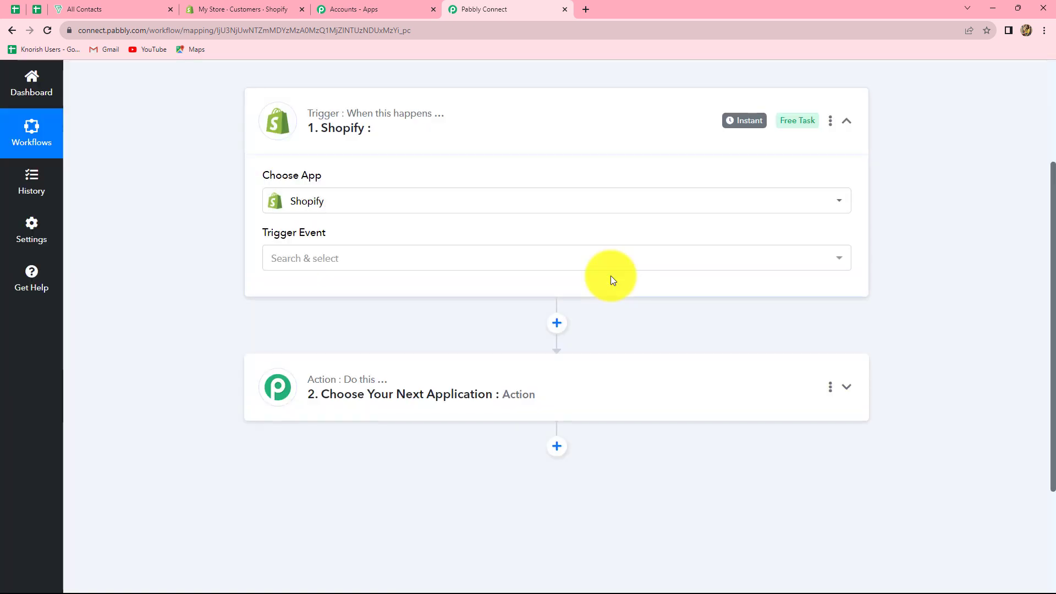
click(320, 259)
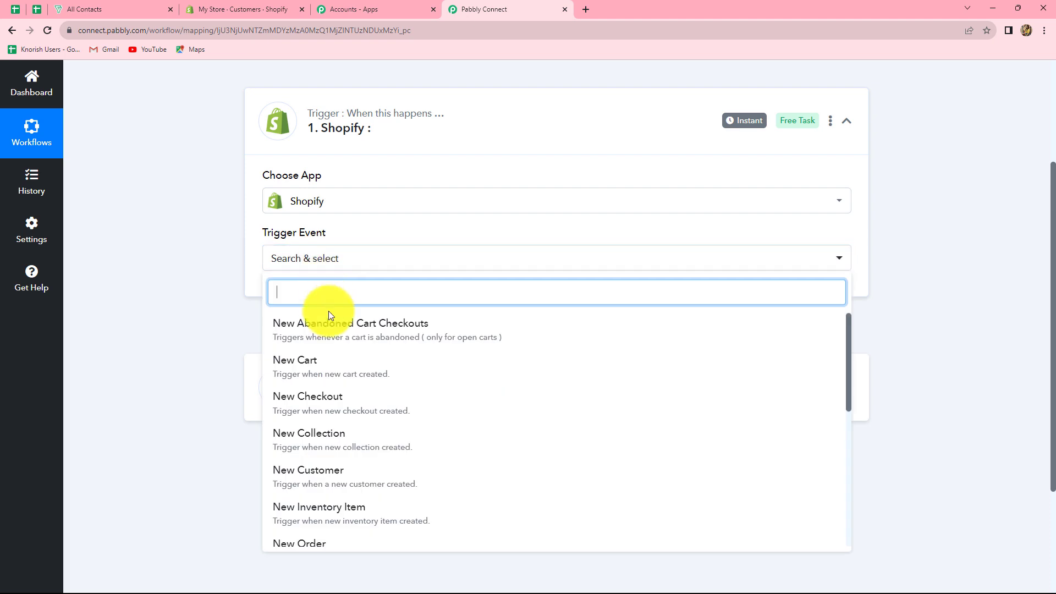
click(334, 482)
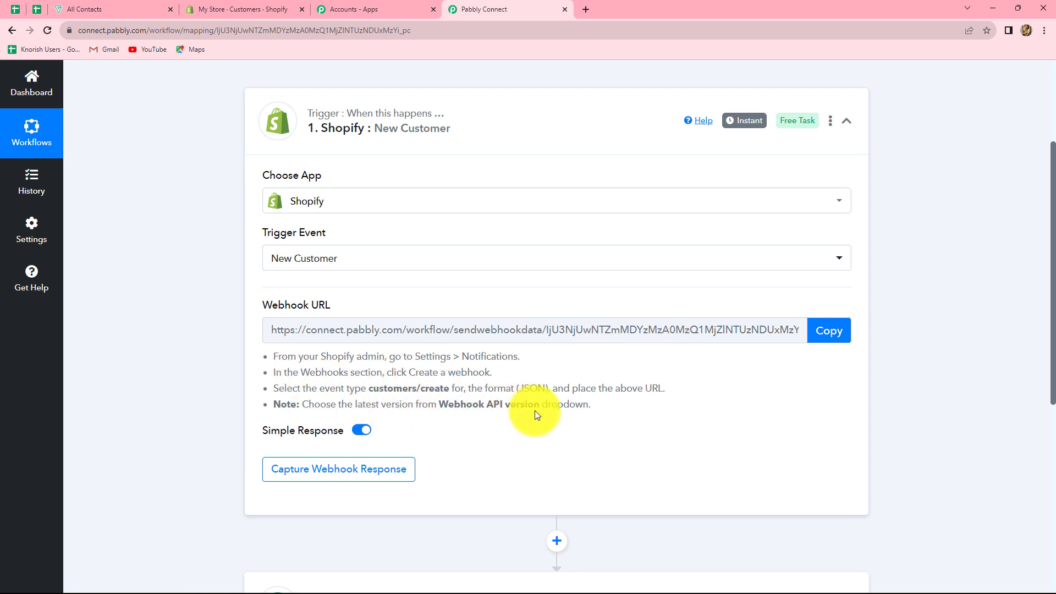
Copy the trigger's webhook URL and switch to the Shopify admin tab.
click(823, 339)
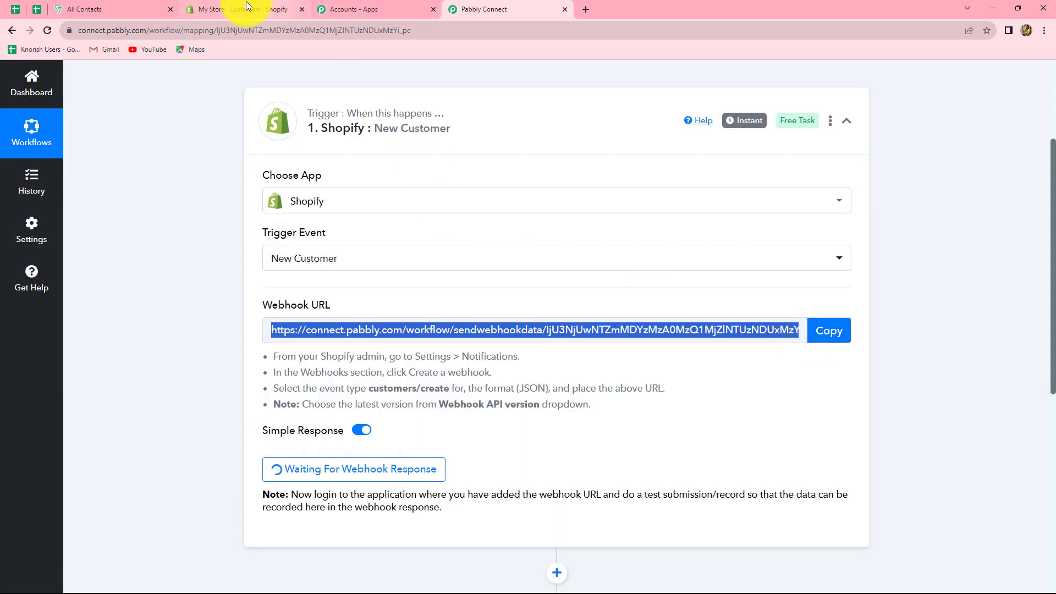
click(246, 6)
mouse_move(87, 587)
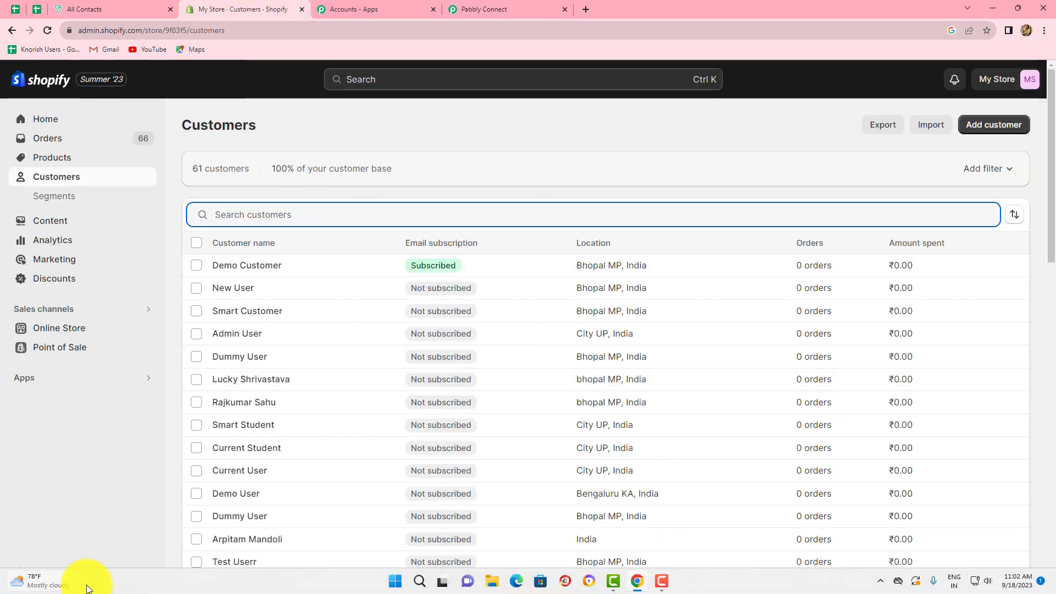
Go to Shopify Settings > Notifications and scroll down to the Webhooks list.
click(53, 122)
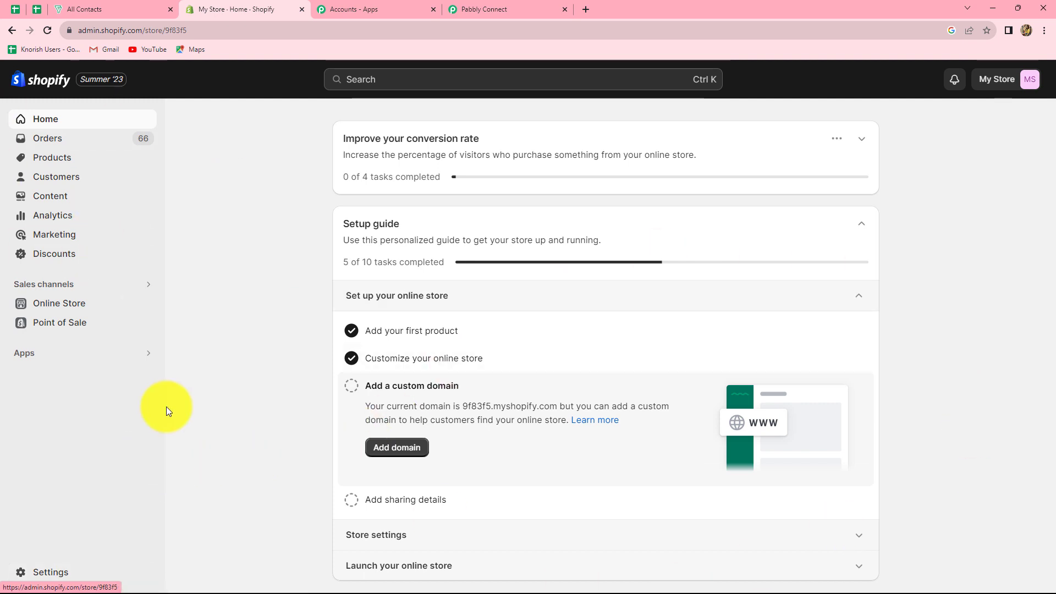
click(47, 574)
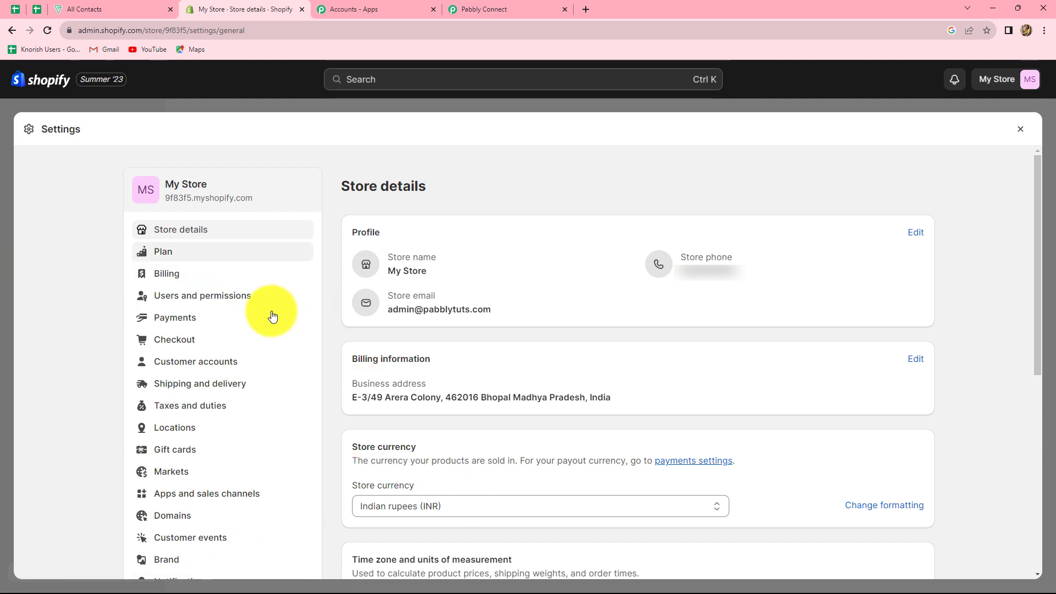
scroll(381, 337, down, 1)
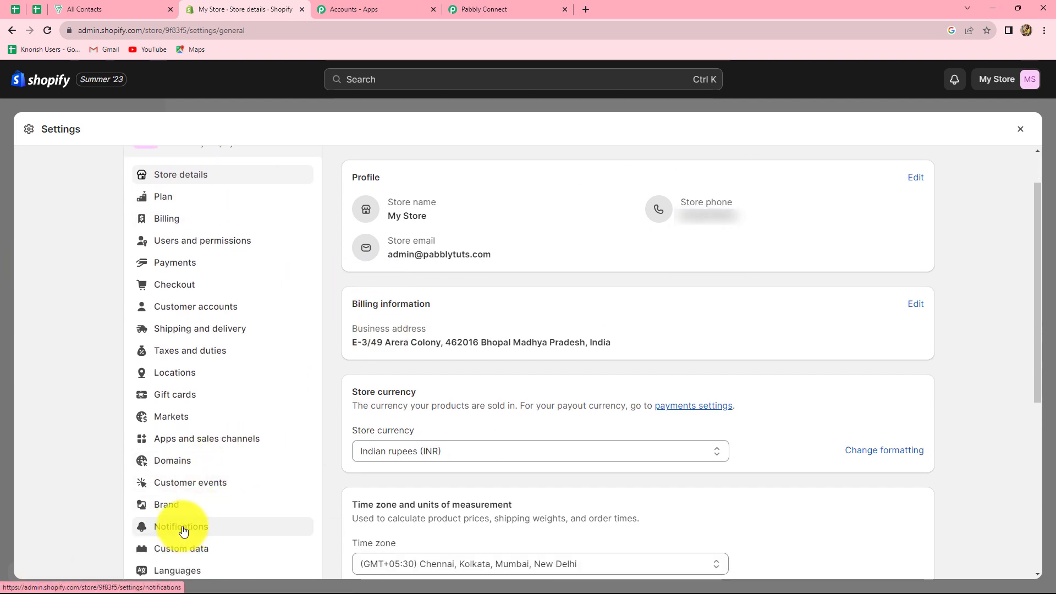
click(183, 528)
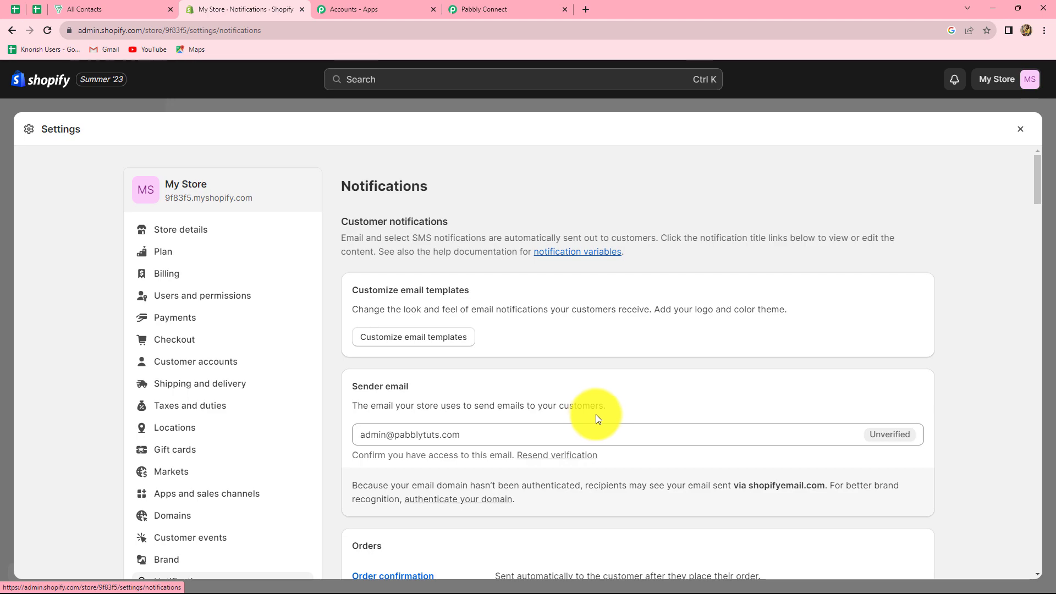
scroll(596, 415, down, 15)
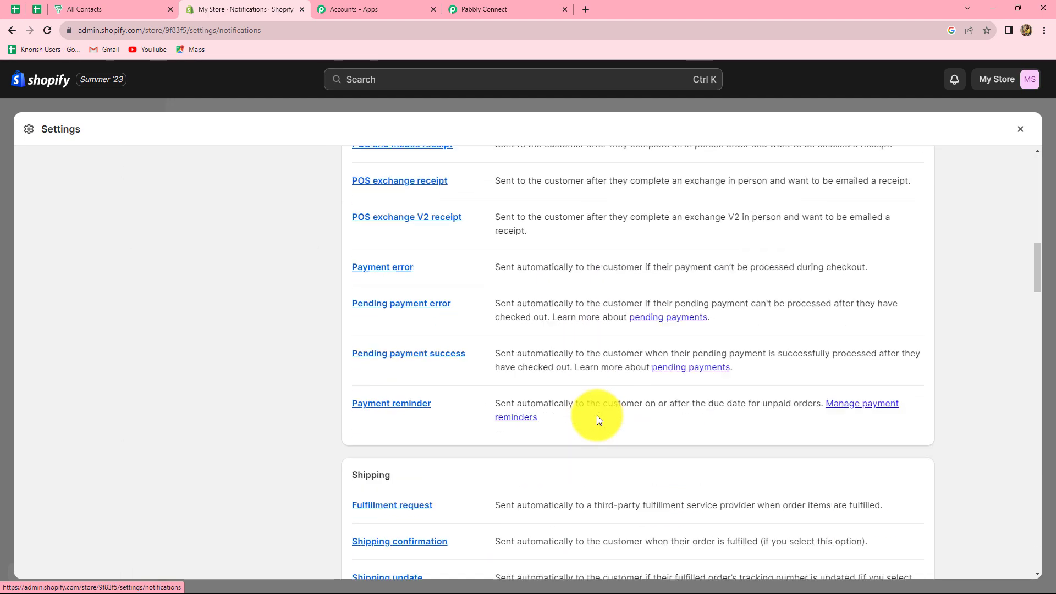
scroll(596, 414, down, 20)
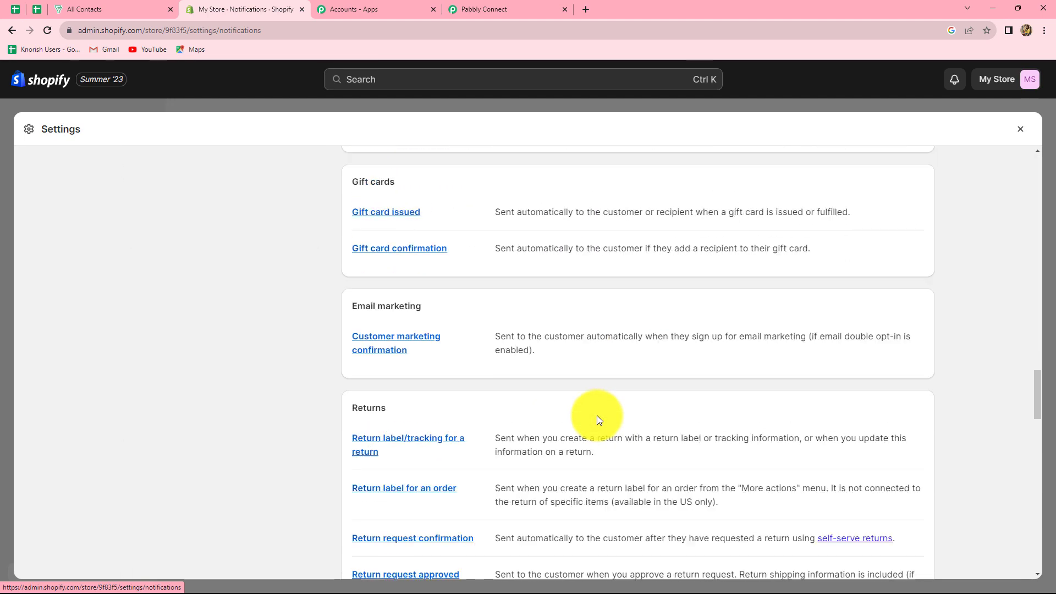
scroll(599, 420, down, 15)
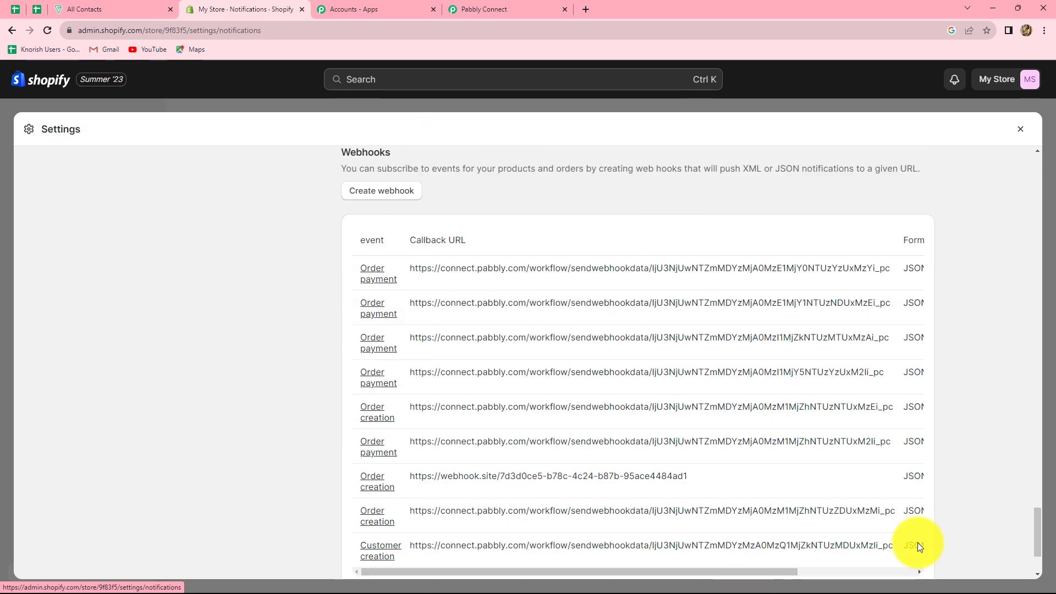
scroll(566, 412, up, 1)
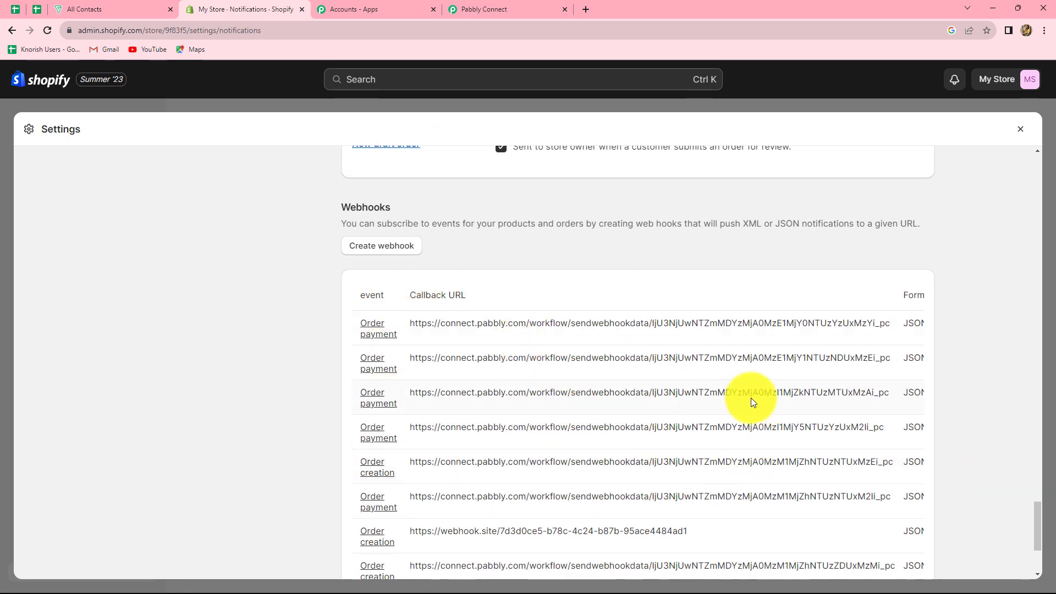
scroll(752, 401, down, 1)
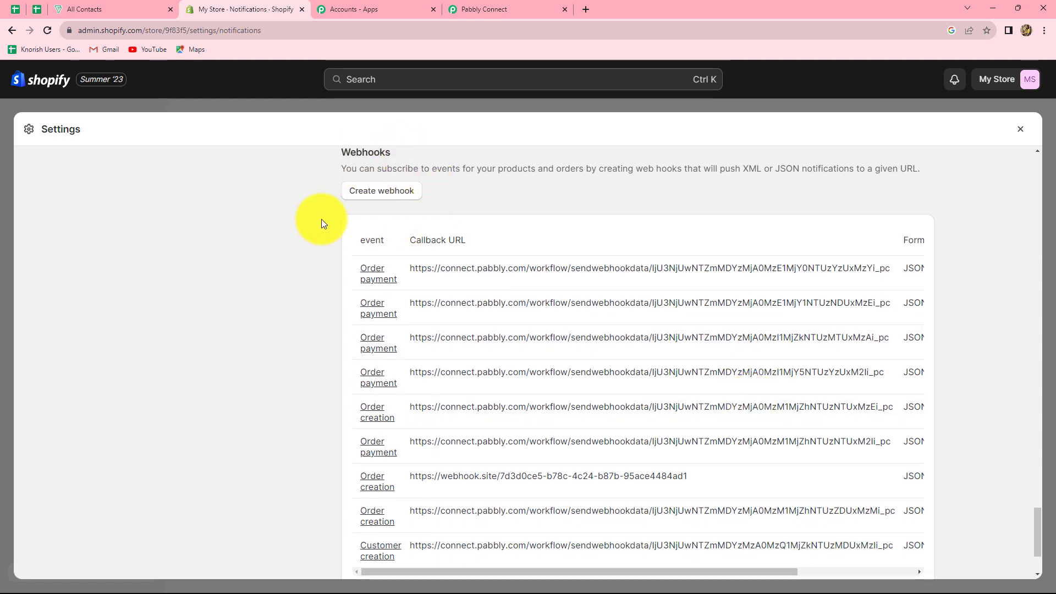
Add and save a Customer creation webhook with the Pabbly URL and API version 2023-07 (Latest).
click(388, 196)
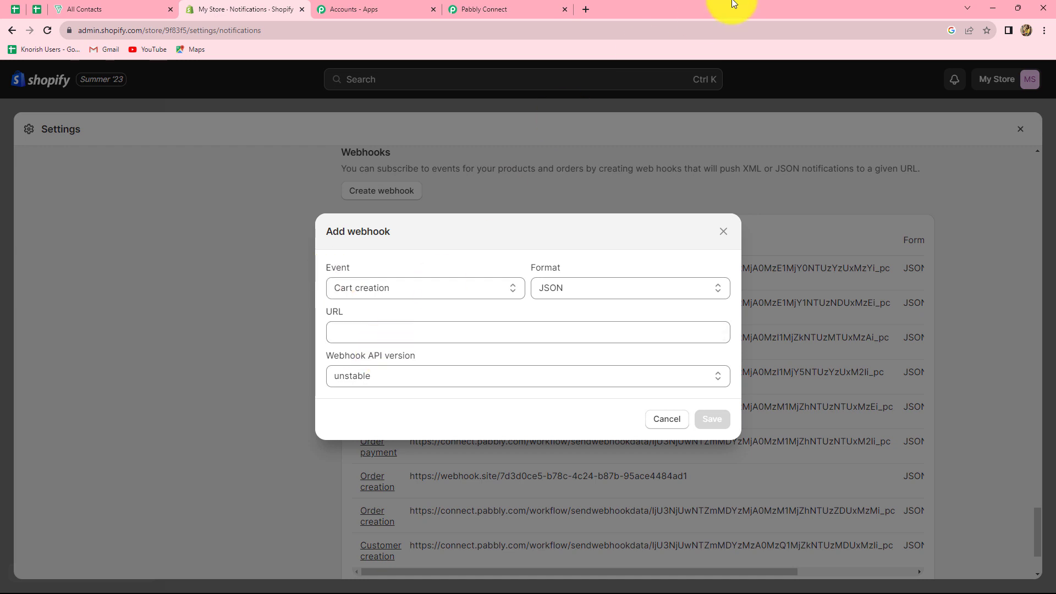
click(466, 6)
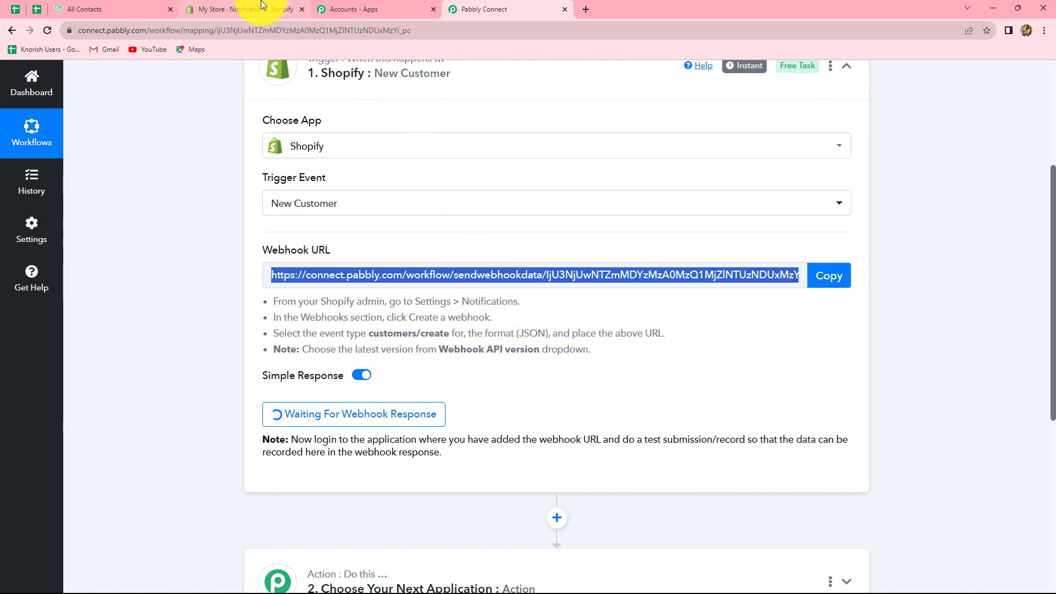
click(286, 8)
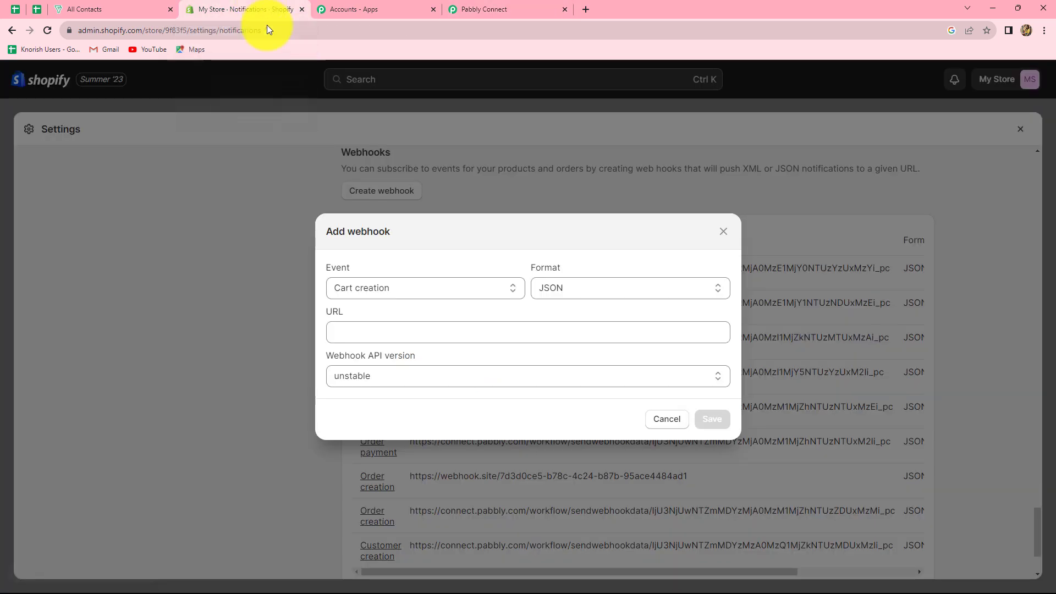
click(345, 289)
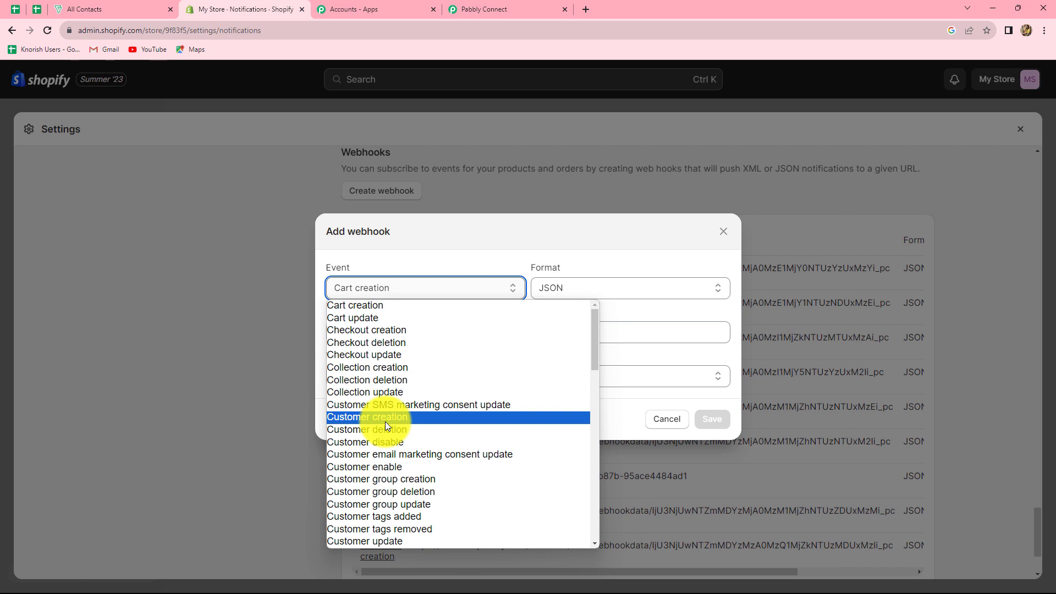
click(385, 422)
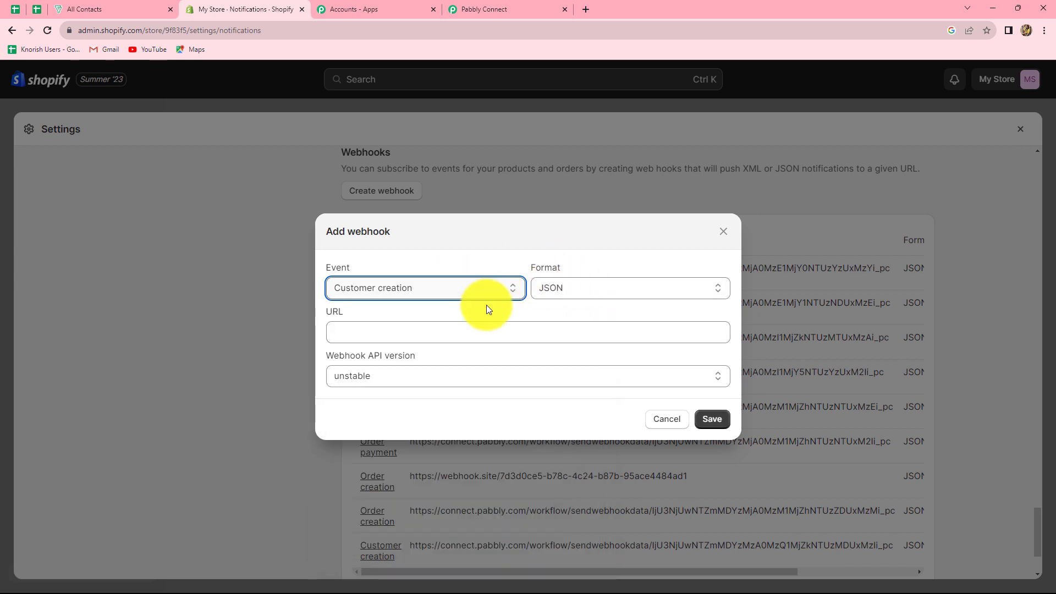
click(346, 342)
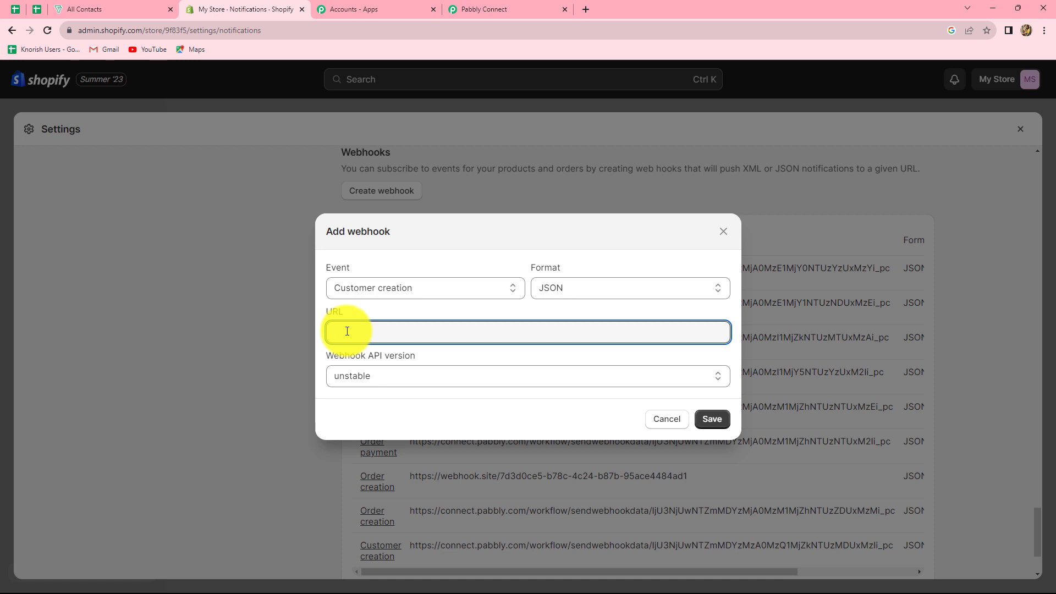
key(ctrl+v)
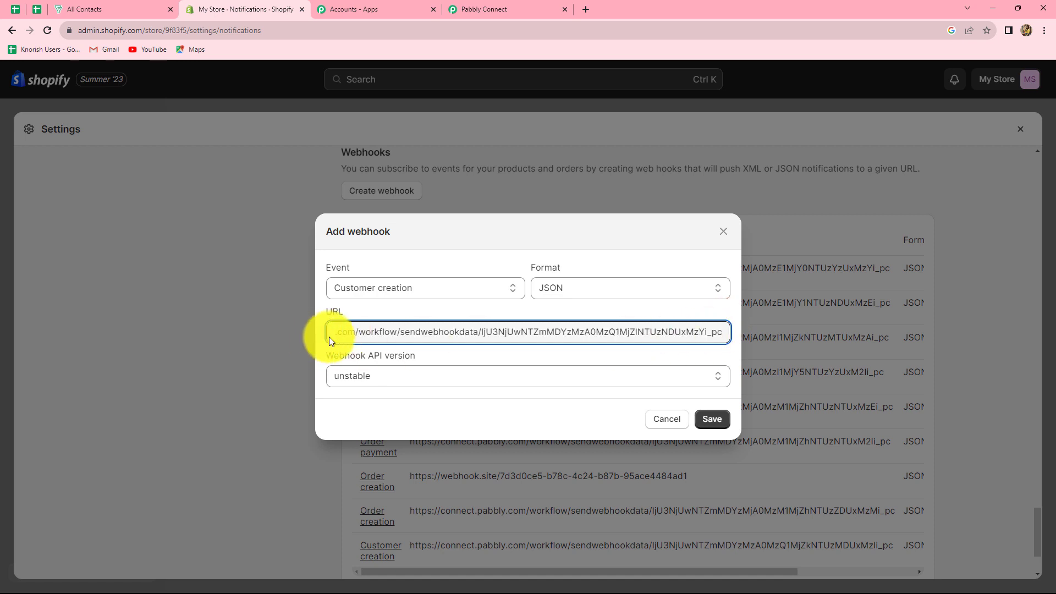
click(394, 378)
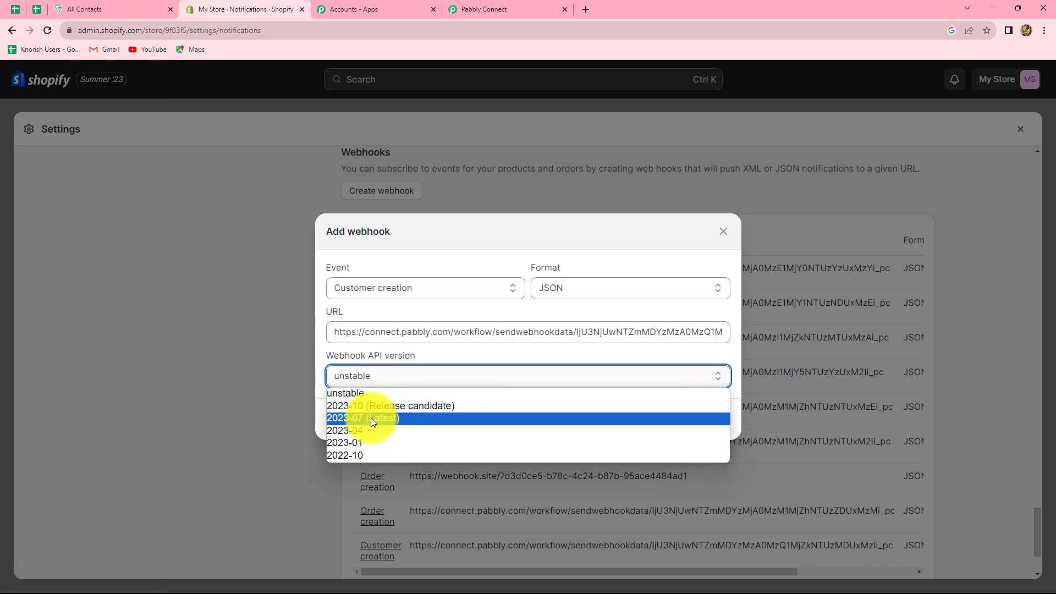
click(371, 418)
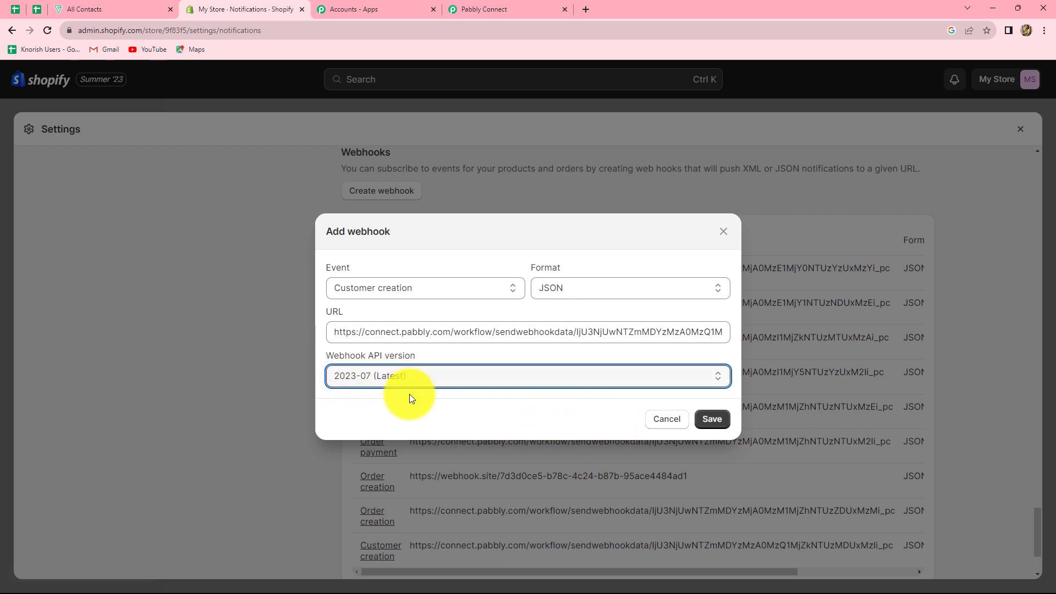
click(713, 420)
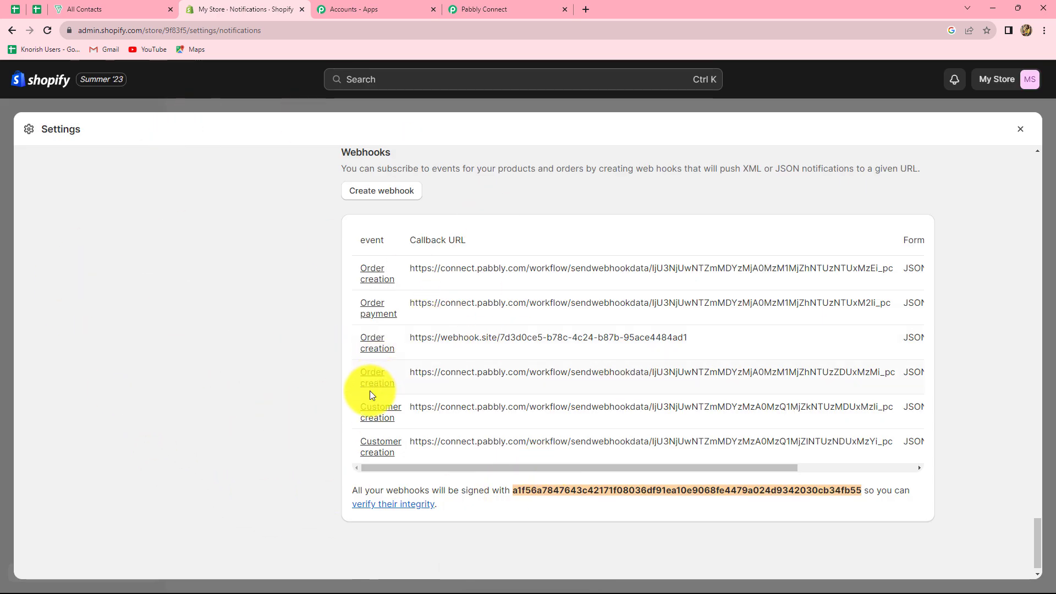
Confirm the Pabbly trigger is still waiting, then go back twice in Shopify admin toward Home.
click(484, 9)
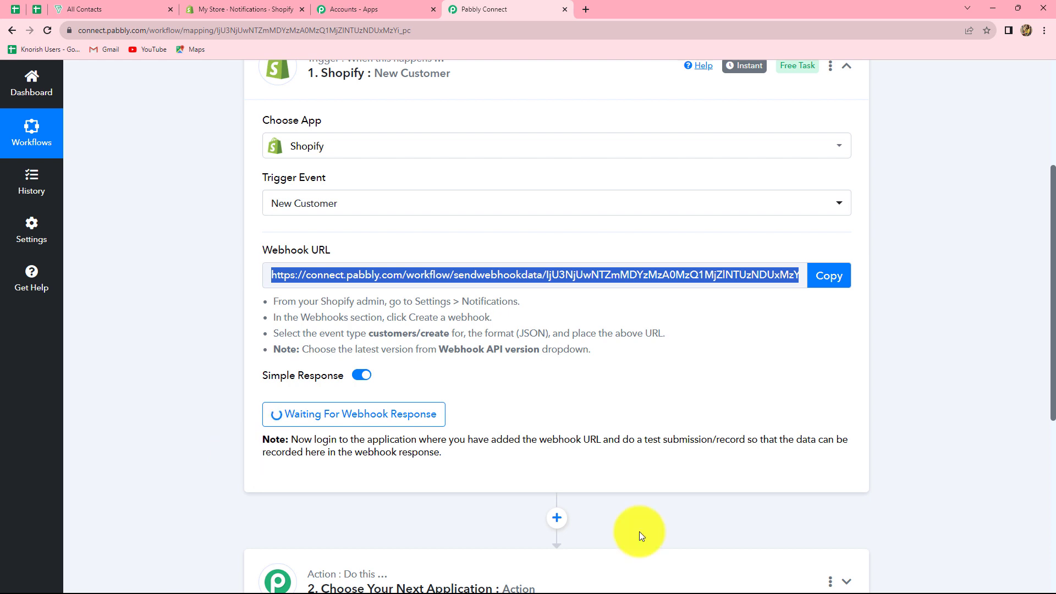
click(254, 8)
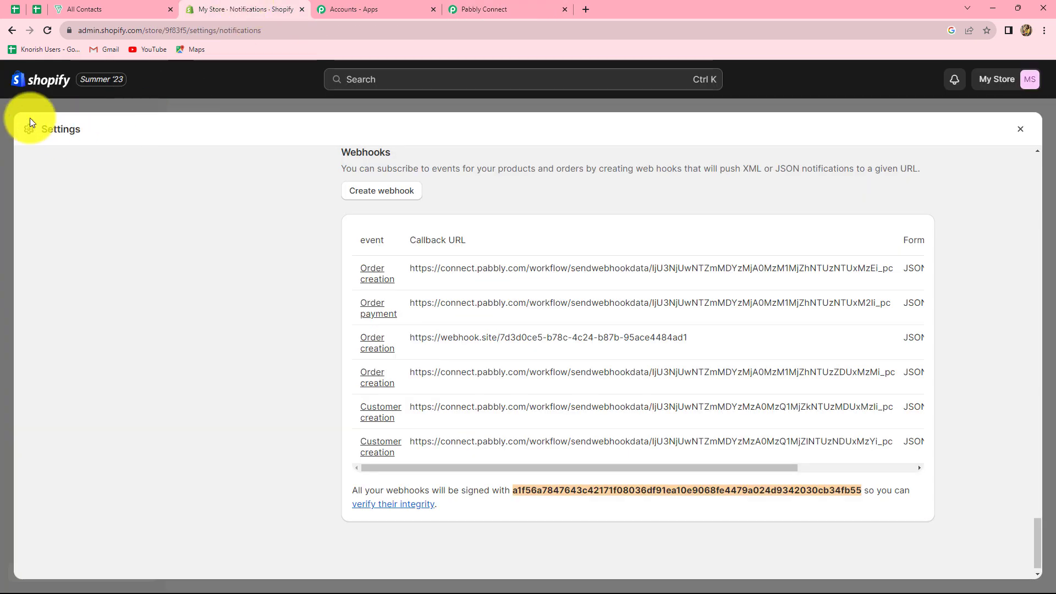
click(12, 30)
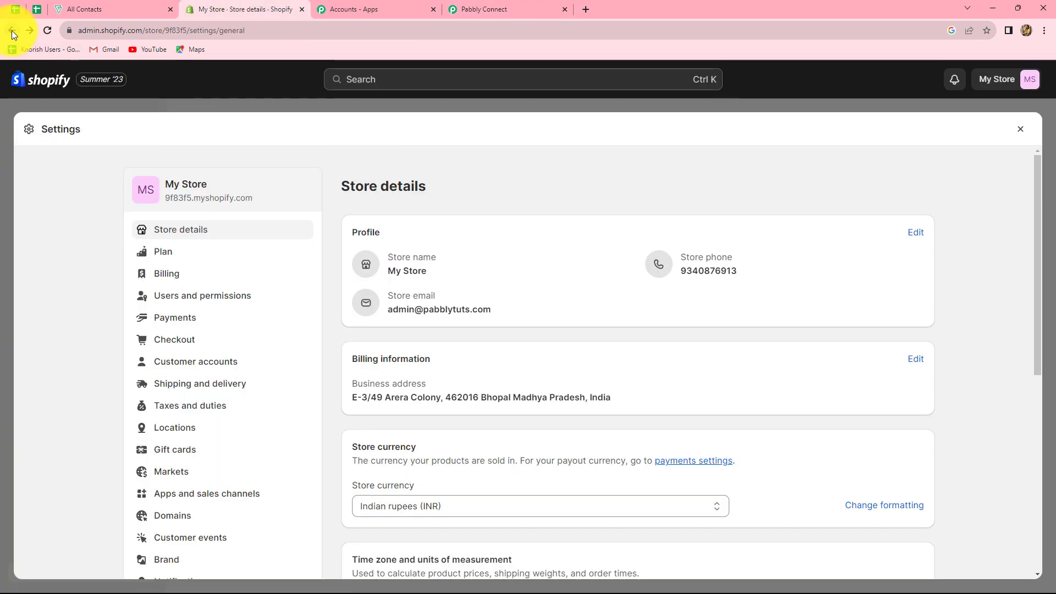
click(11, 31)
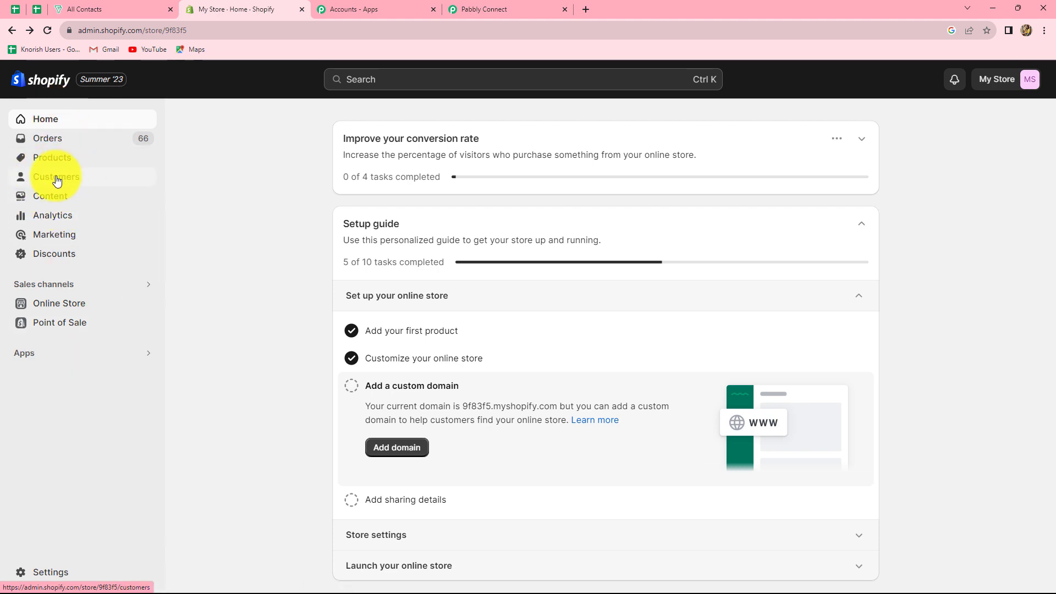
Open Shopify's Customers page and scroll through the list of 61 customers.
click(57, 179)
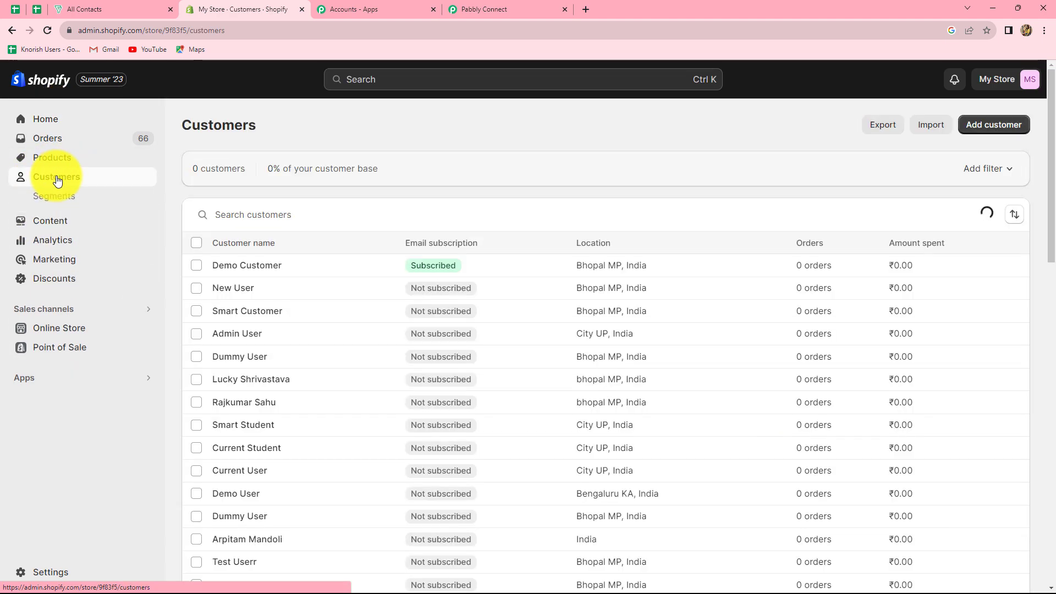
scroll(488, 332, down, 4)
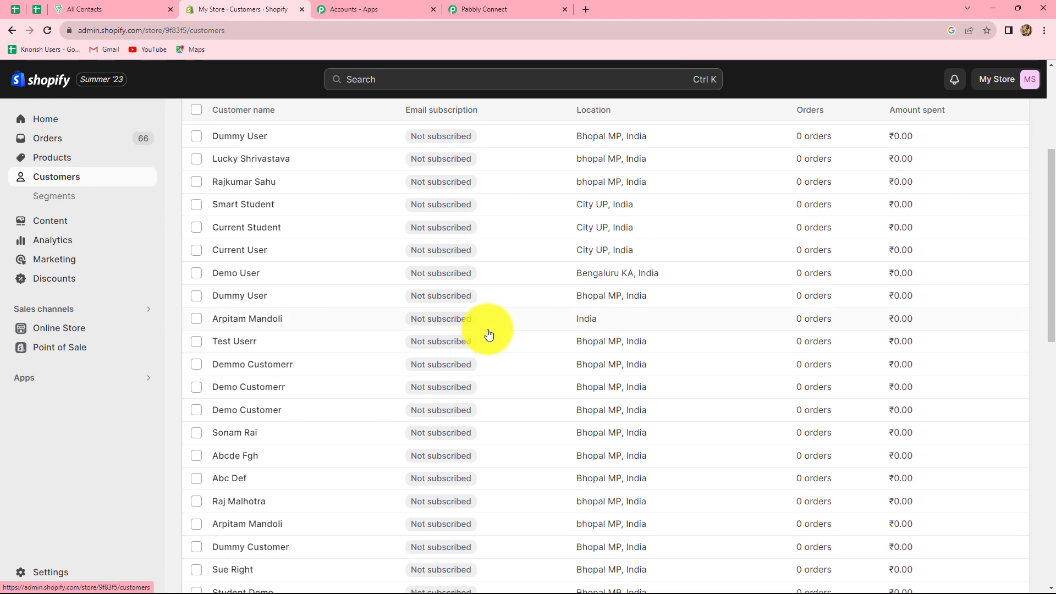
scroll(489, 334, down, 5)
scroll(489, 334, up, 8)
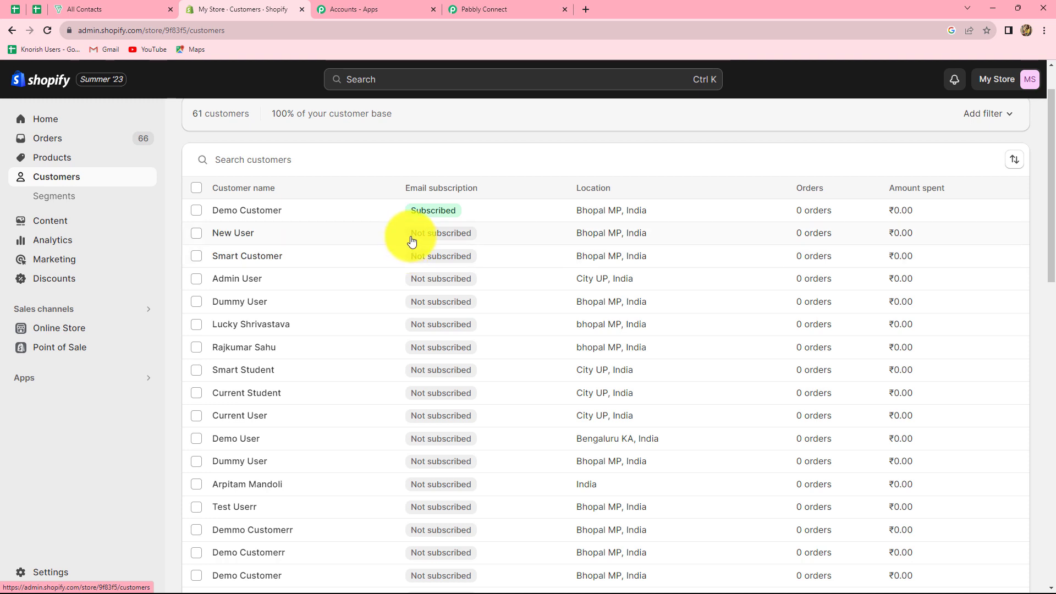
scroll(411, 237, up, 1)
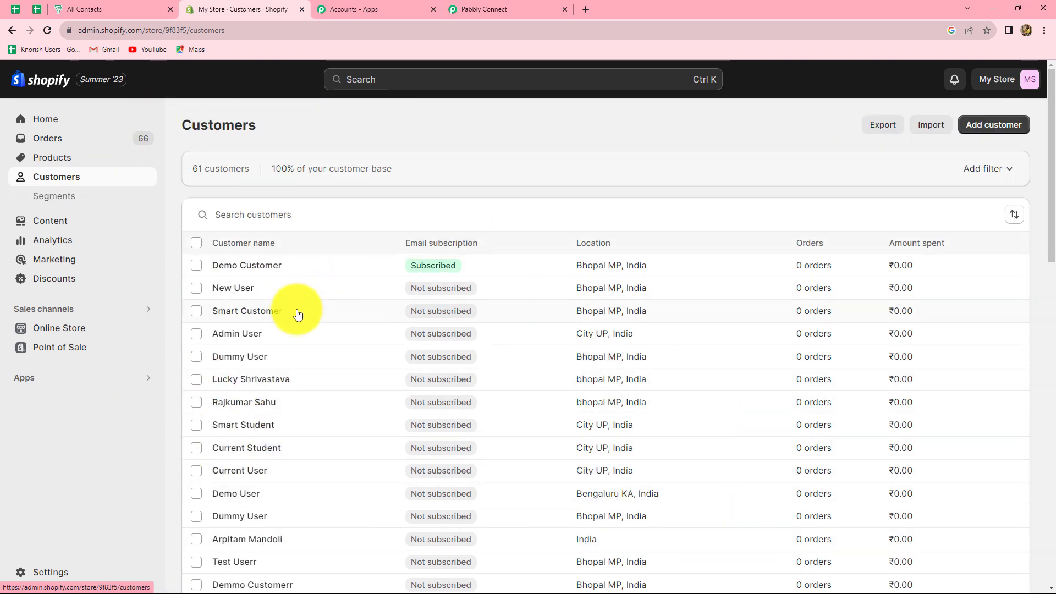
Start a new customer with first name Dummy, last name Customer, language English [Default].
click(982, 127)
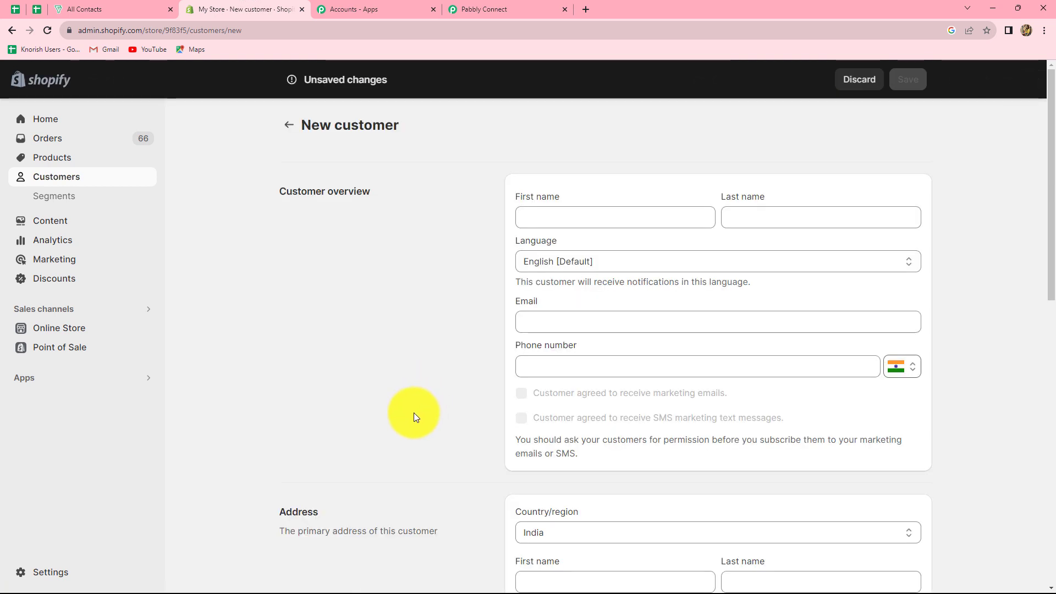
click(525, 219)
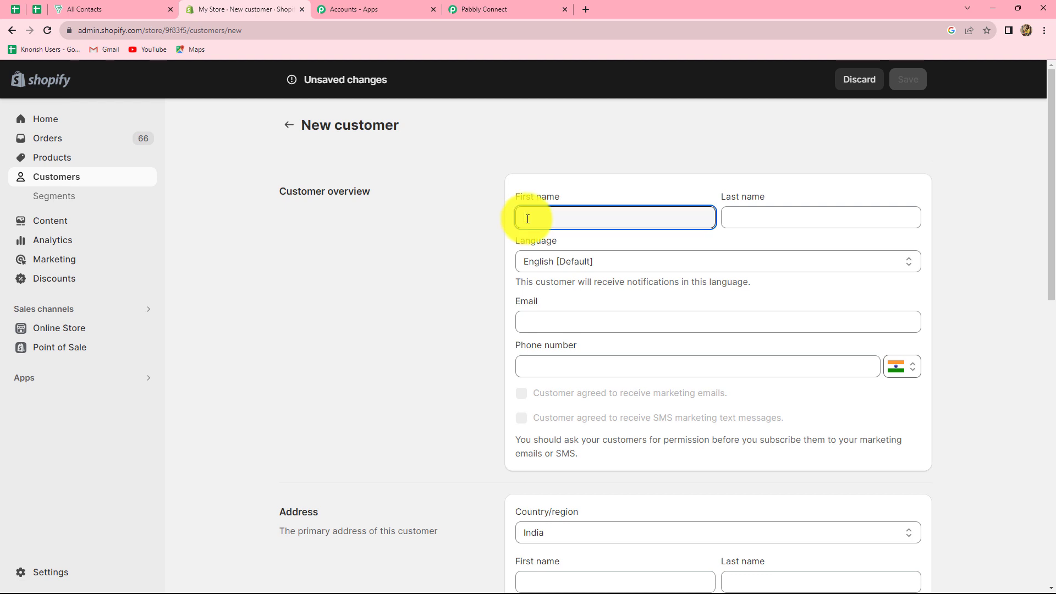
text(Dummy)
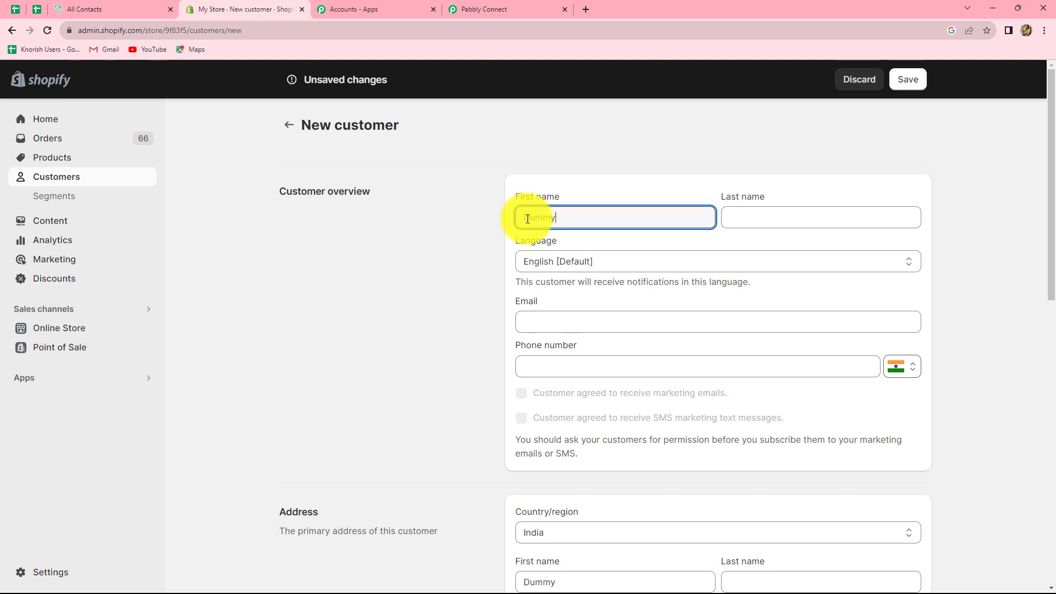
click(827, 217)
text(Cu)
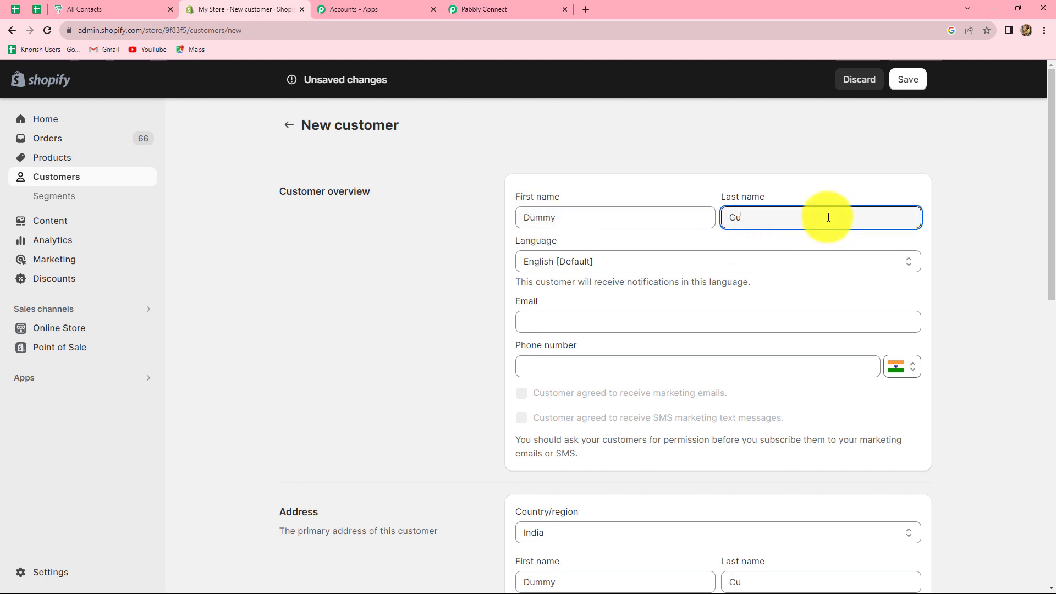
text(stomer)
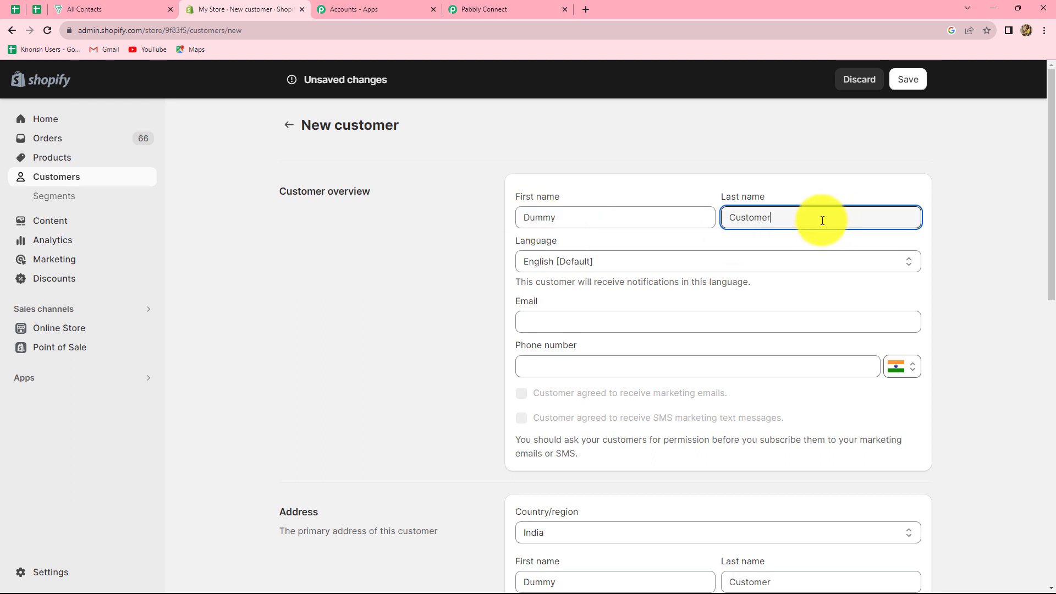
click(580, 263)
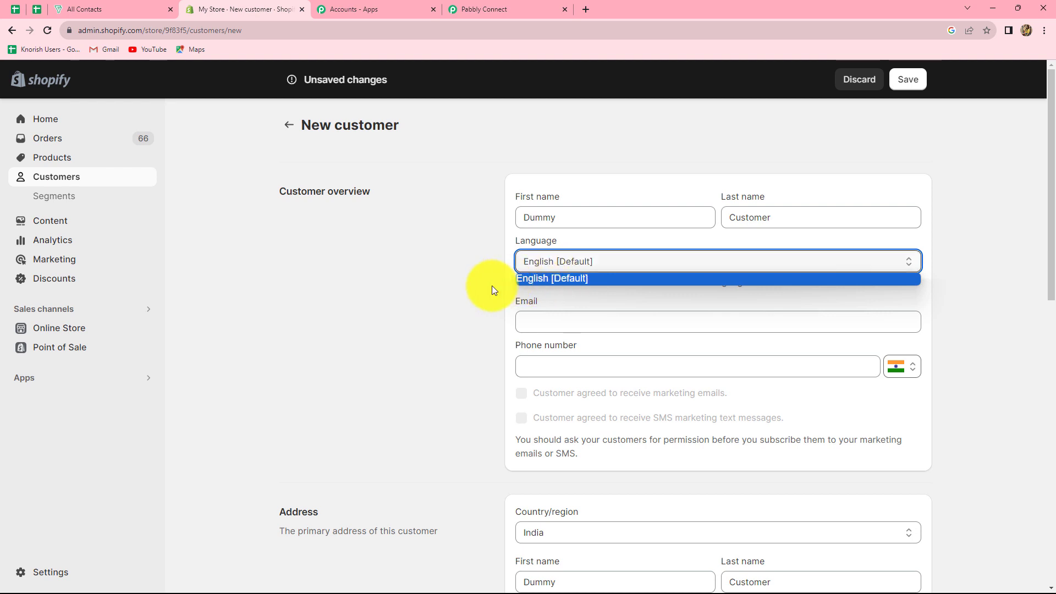
click(570, 289)
Fill in the new customer's e-mail address and phone number.
click(539, 324)
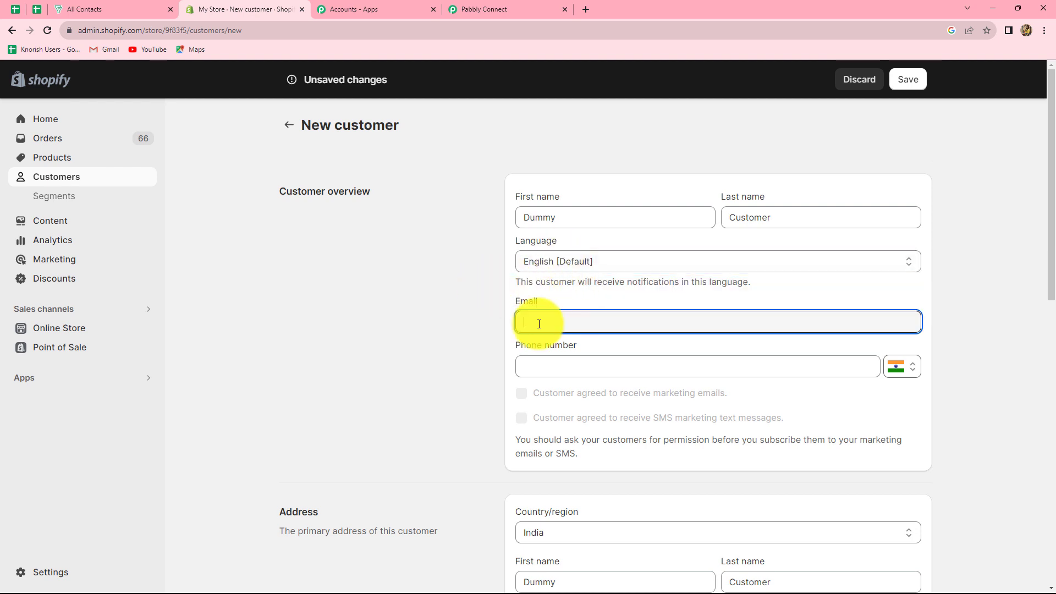
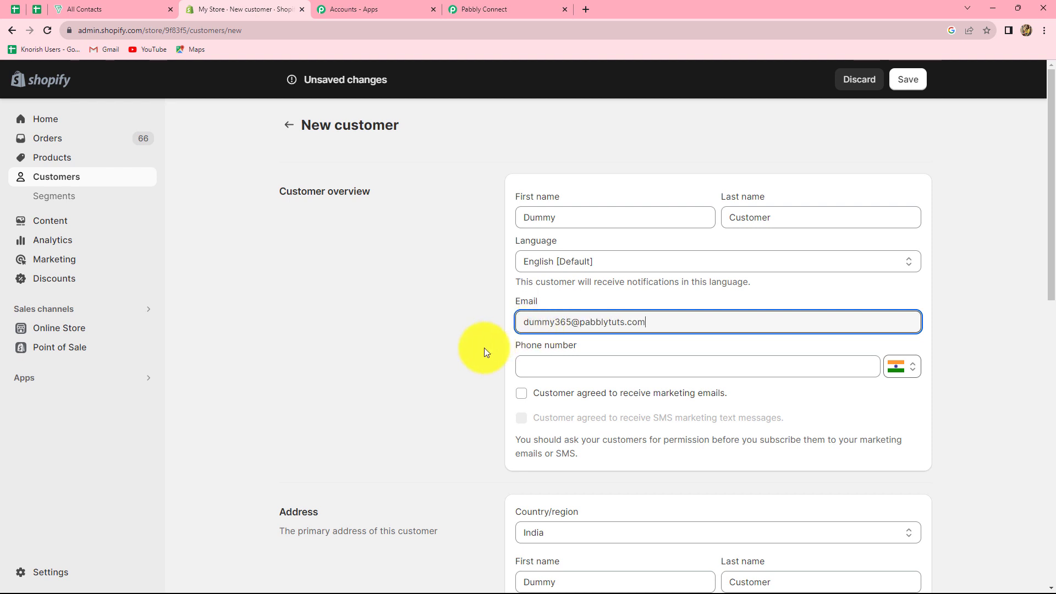
click(547, 367)
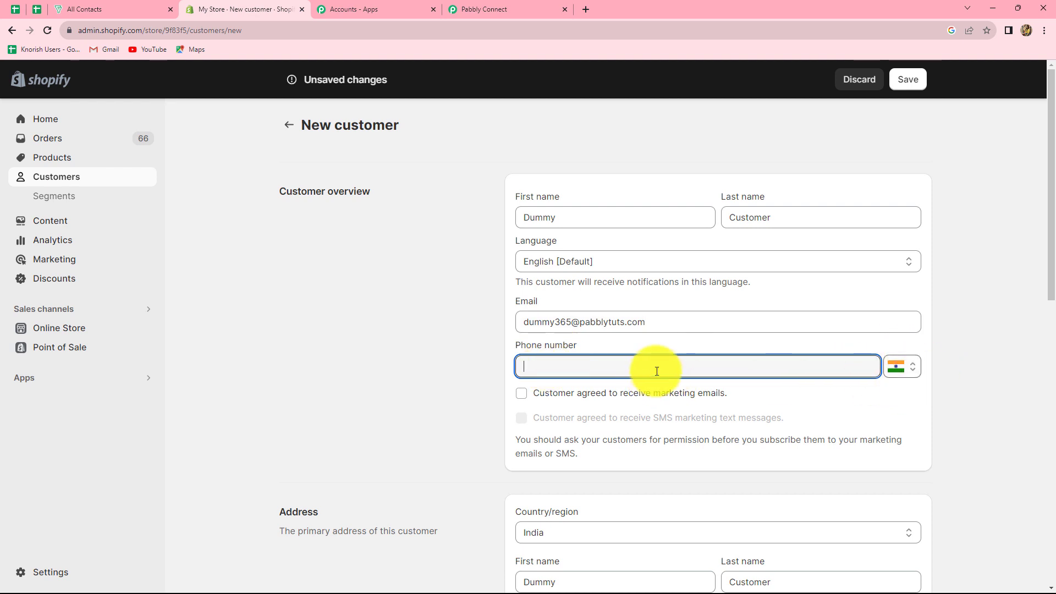
text(89898989898)
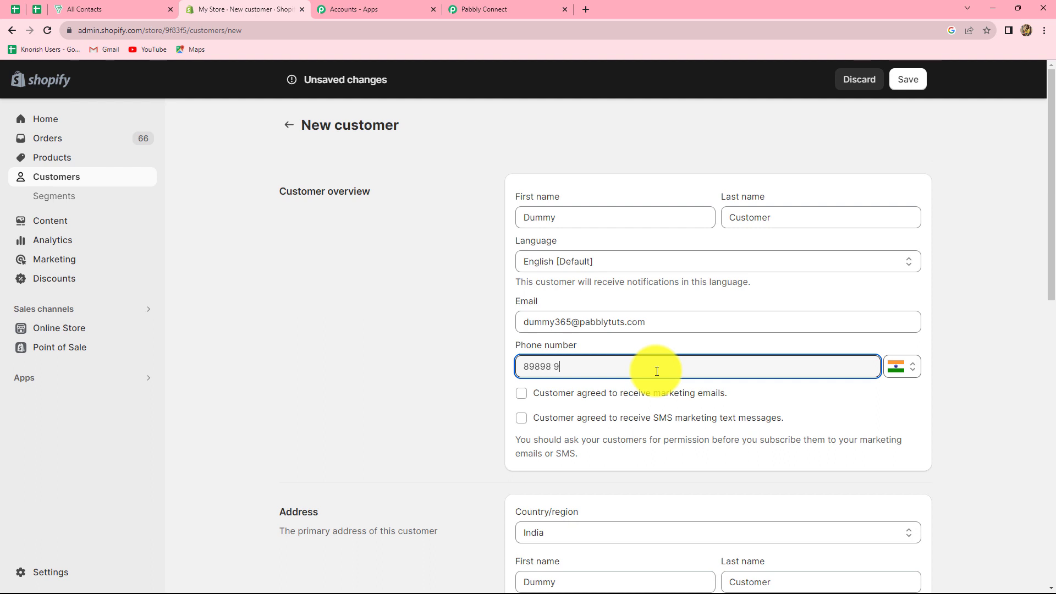